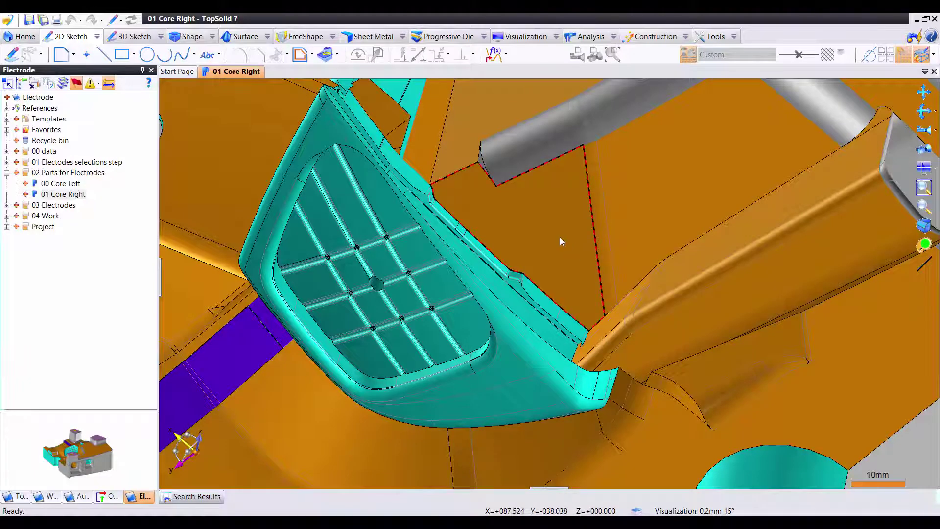
# - Create an Electrodes document from the 01 Core Right part using the Blank Template
pyautogui.scroll(-2, 560, 237)
pyautogui.moveTo(554, 238); pyautogui.dragTo(542, 220, button='middle')
pyautogui.scroll(2, 422, 193)
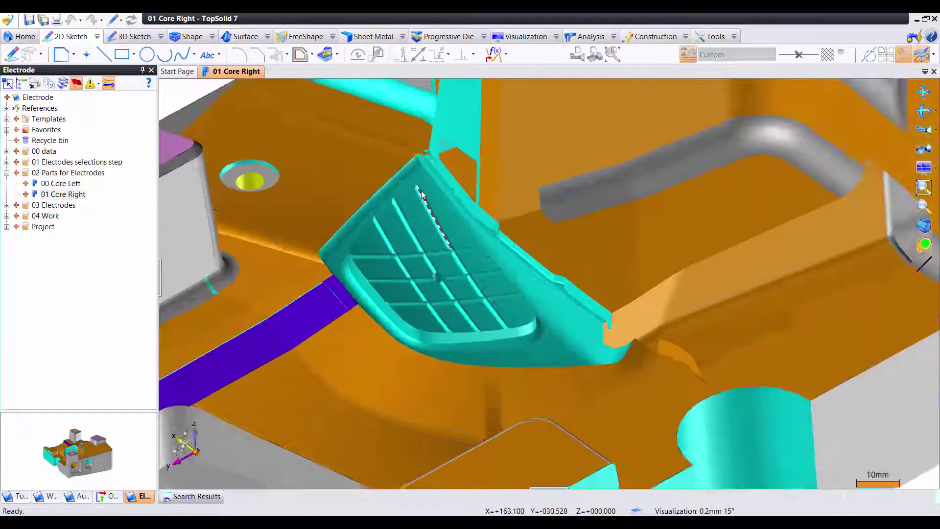
pyautogui.scroll(-1, 422, 194)
pyautogui.scroll(-2, 440, 226)
pyautogui.scroll(-1, 460, 260)
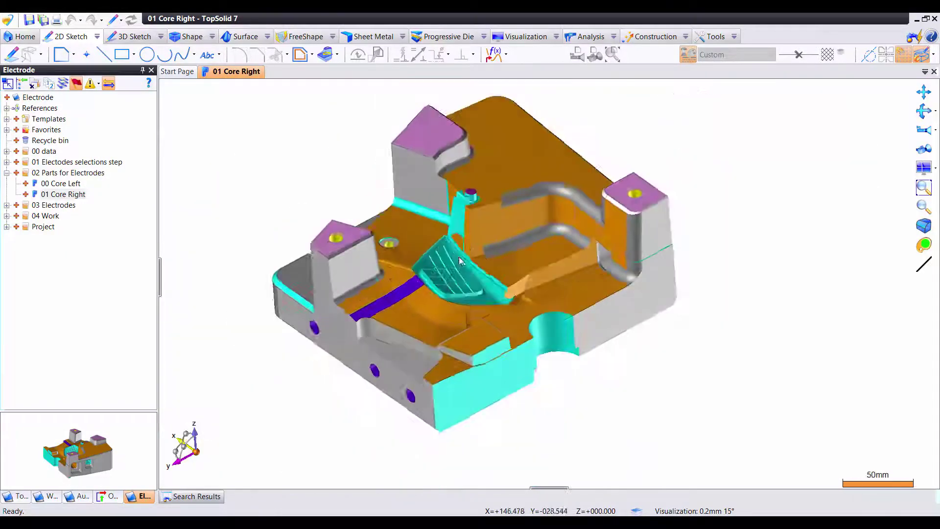
pyautogui.moveTo(460, 260); pyautogui.dragTo(462, 251, button='middle')
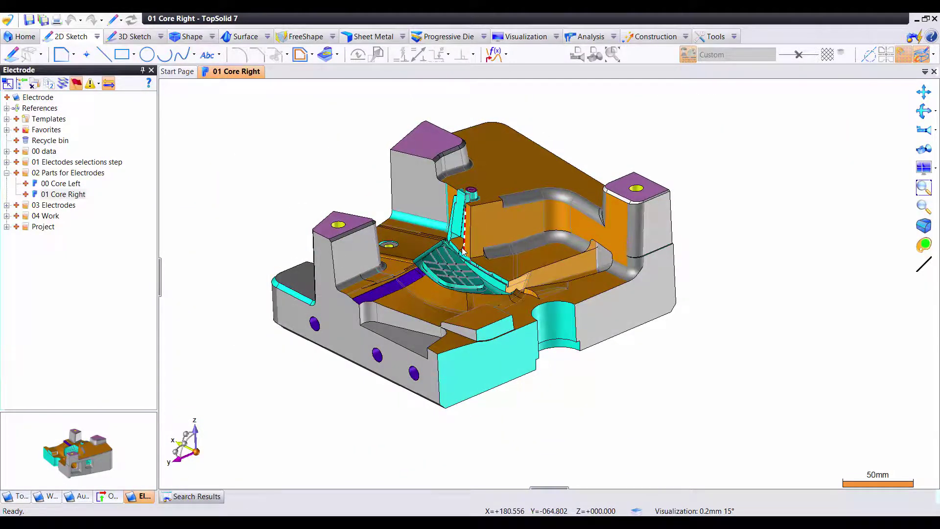
pyautogui.scroll(1, 462, 250)
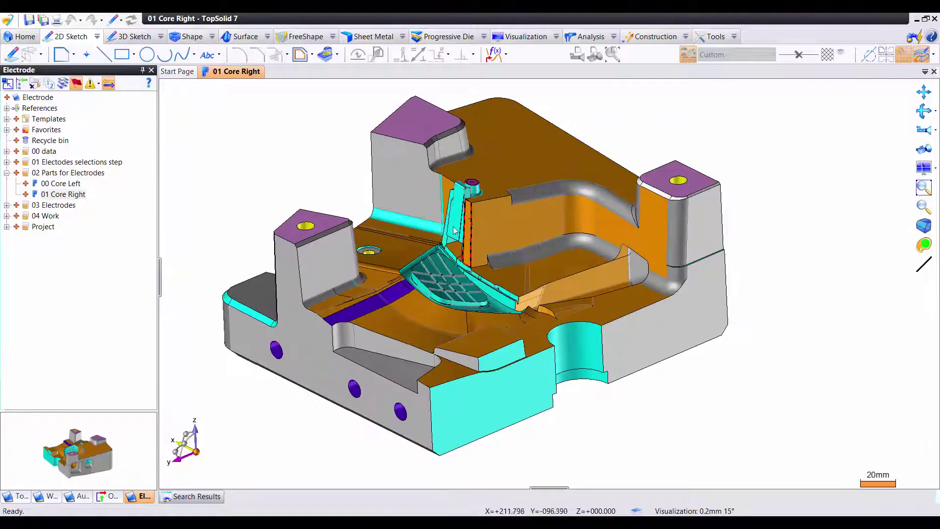
pyautogui.rightClick(222, 76)
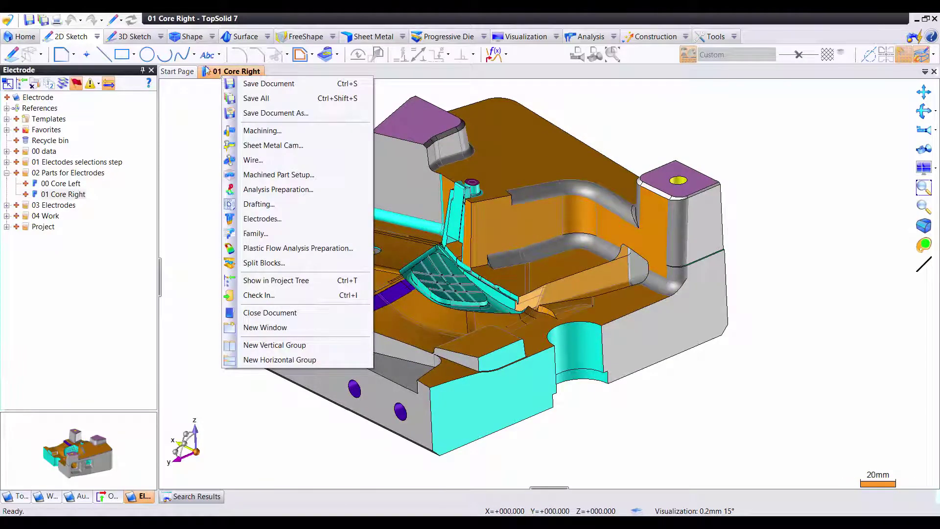
pyautogui.click(258, 223)
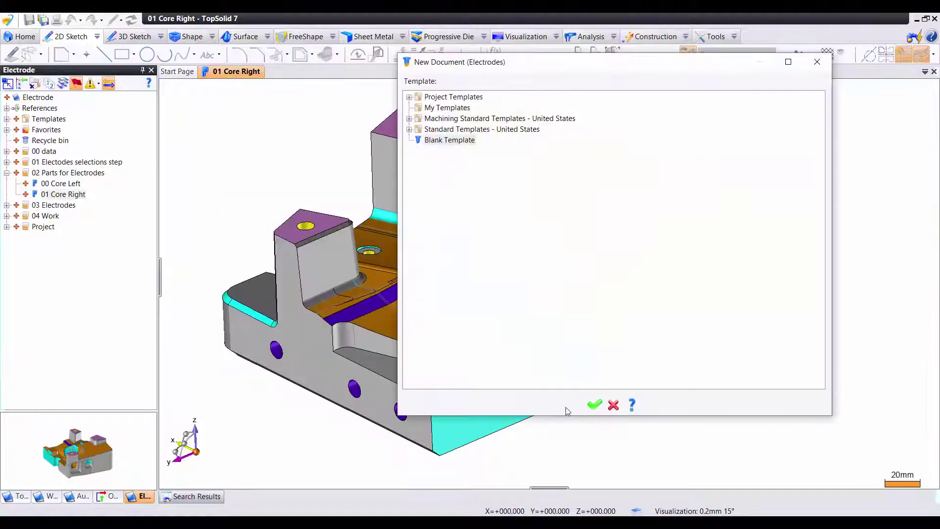
pyautogui.click(593, 406)
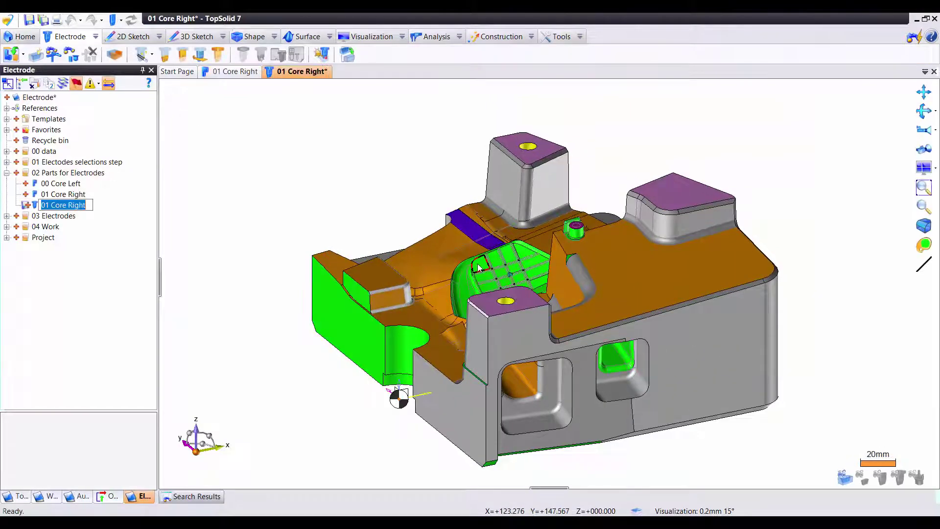
pyautogui.moveTo(386, 237)
pyautogui.mouseDown(button='middle')
pyautogui.moveTo(509, 244)
pyautogui.moveTo(392, 235)
pyautogui.mouseUp(button='middle')
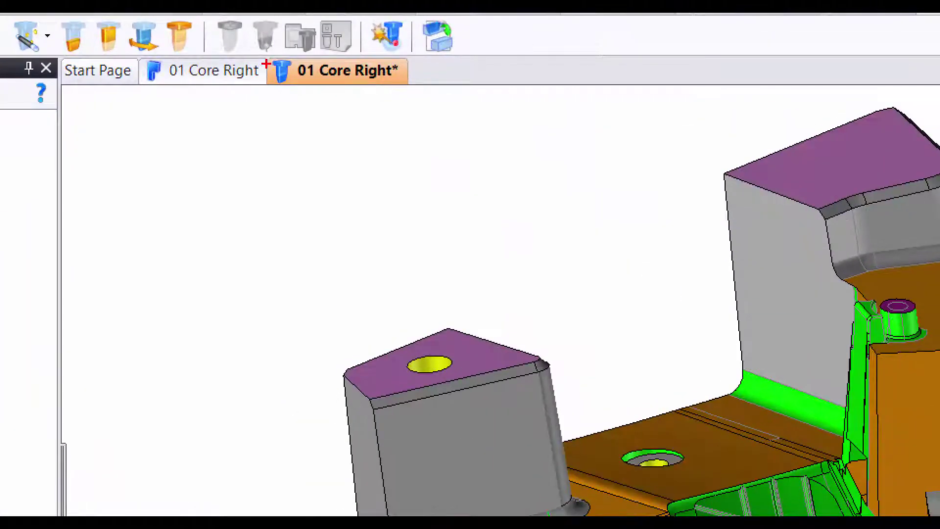
pyautogui.keyDown('ctrl'); pyautogui.moveTo(264, 56); pyautogui.dragTo(310, 95); pyautogui.keyUp('ctrl')
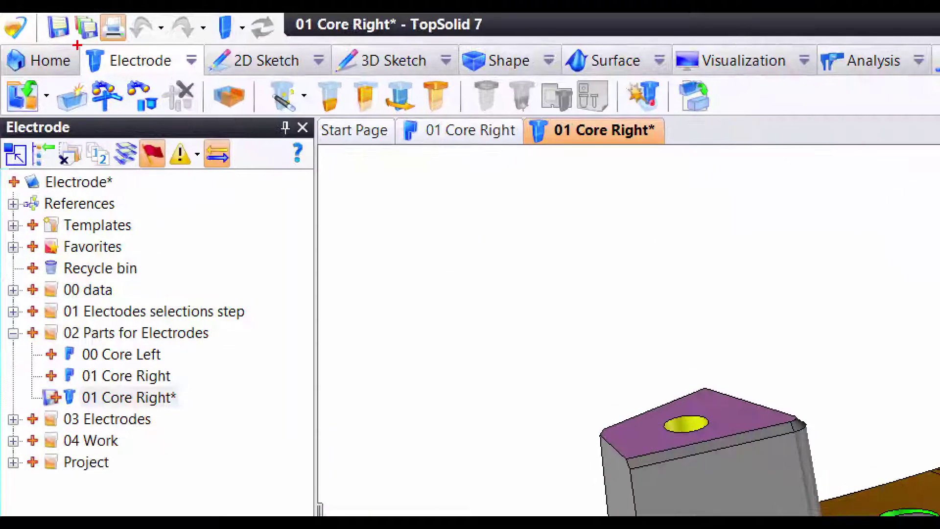
pyautogui.keyDown('ctrl'); pyautogui.moveTo(77, 45); pyautogui.dragTo(203, 79); pyautogui.keyUp('ctrl')
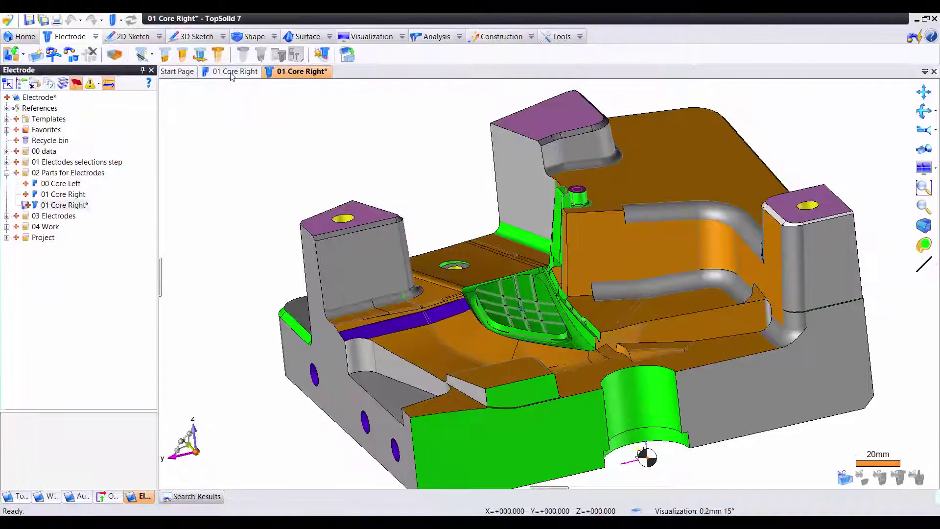
pyautogui.click(227, 74)
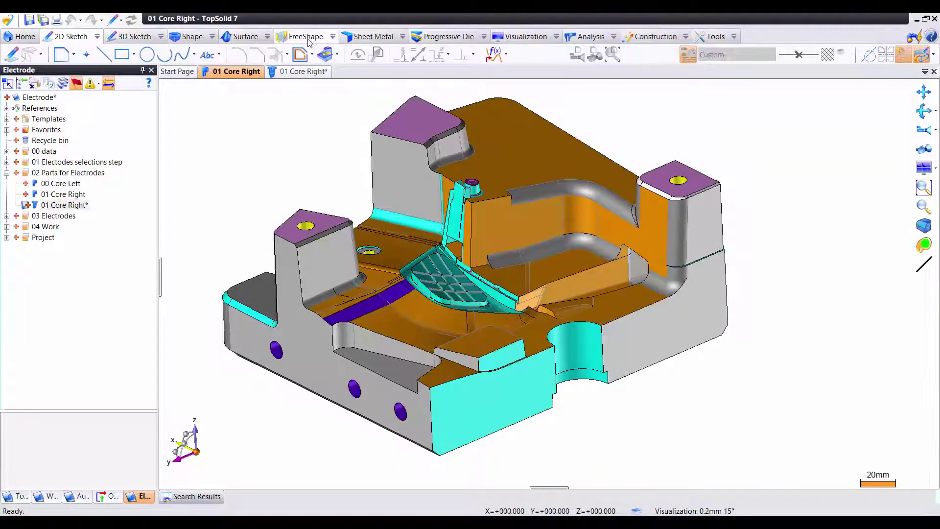
pyautogui.click(298, 71)
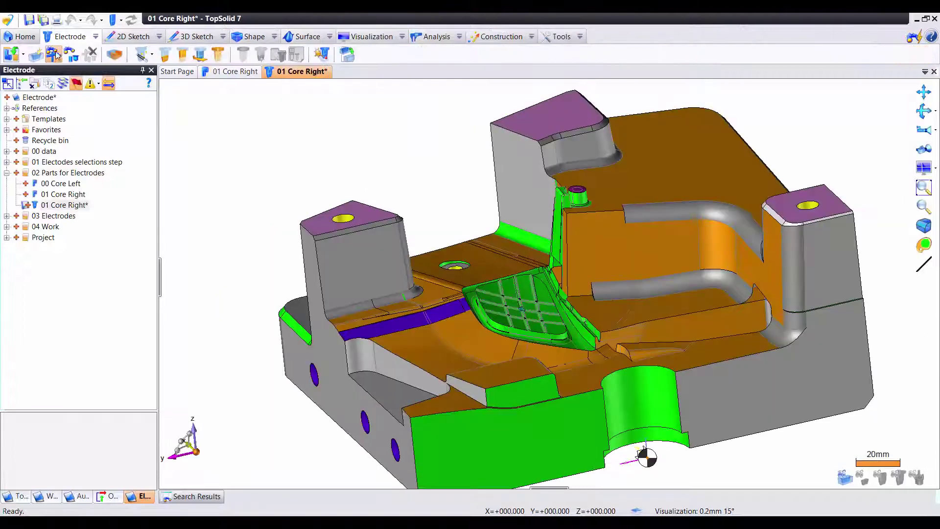
pyautogui.scroll(-1, 387, 184)
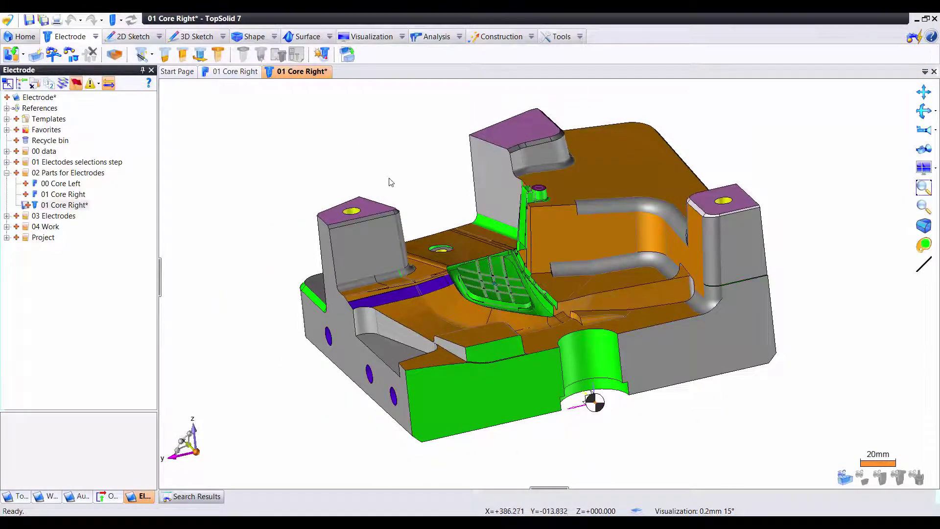
# - Run geometric Drillings Detection on the core, set the drilling direction, and validate the result
pyautogui.click(72, 55)
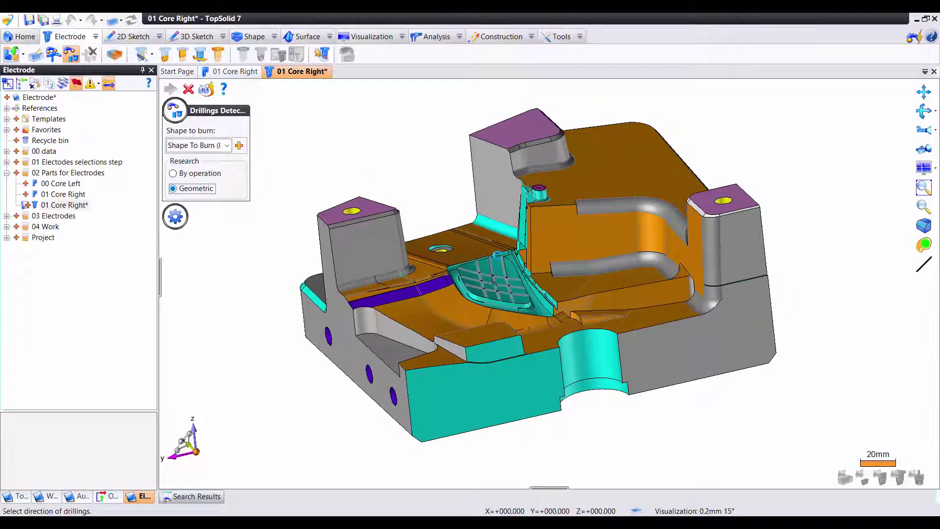
pyautogui.click(493, 254)
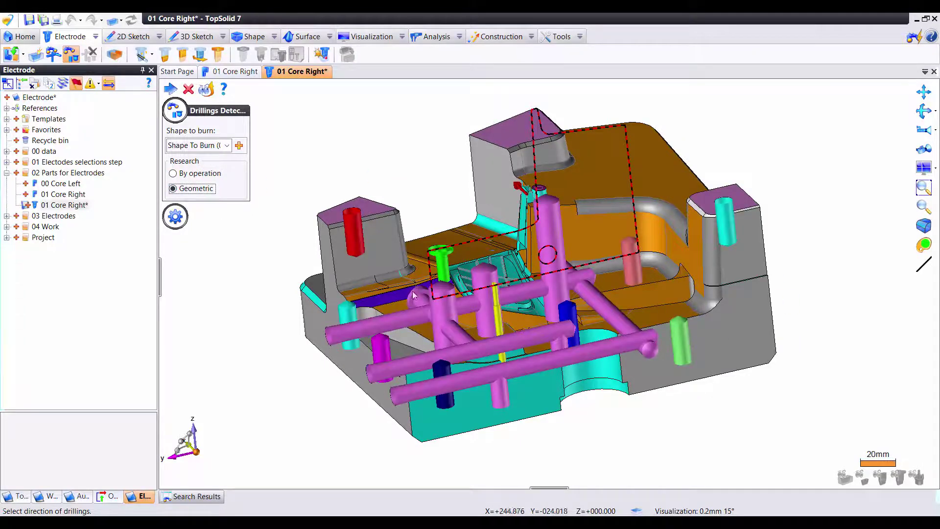
pyautogui.moveTo(413, 295); pyautogui.dragTo(557, 192, button='middle')
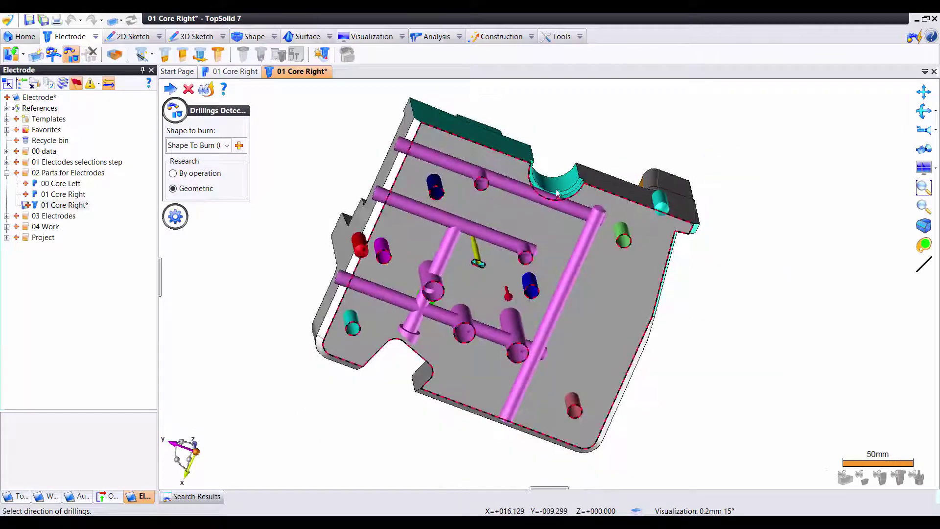
pyautogui.scroll(2, 619, 316)
pyautogui.scroll(2, 512, 274)
pyautogui.scroll(-2, 512, 274)
pyautogui.scroll(2, 530, 194)
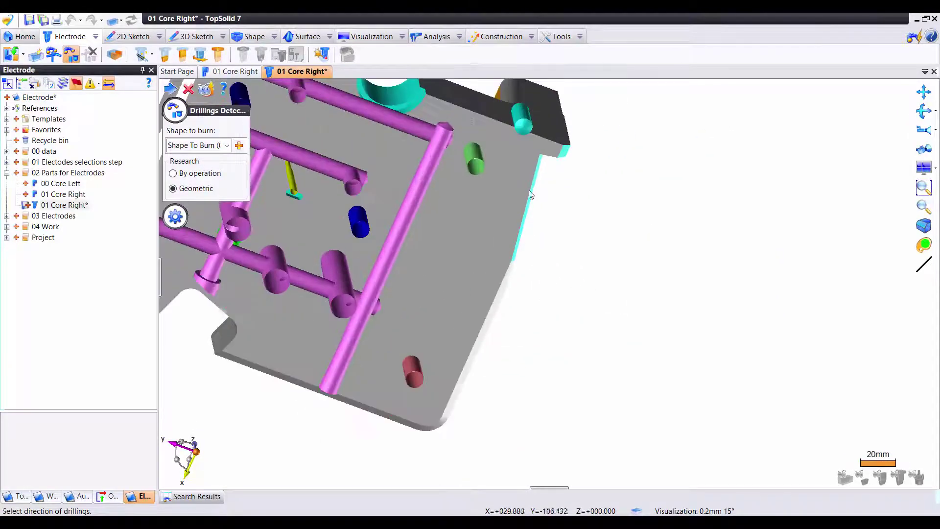
pyautogui.scroll(2, 530, 194)
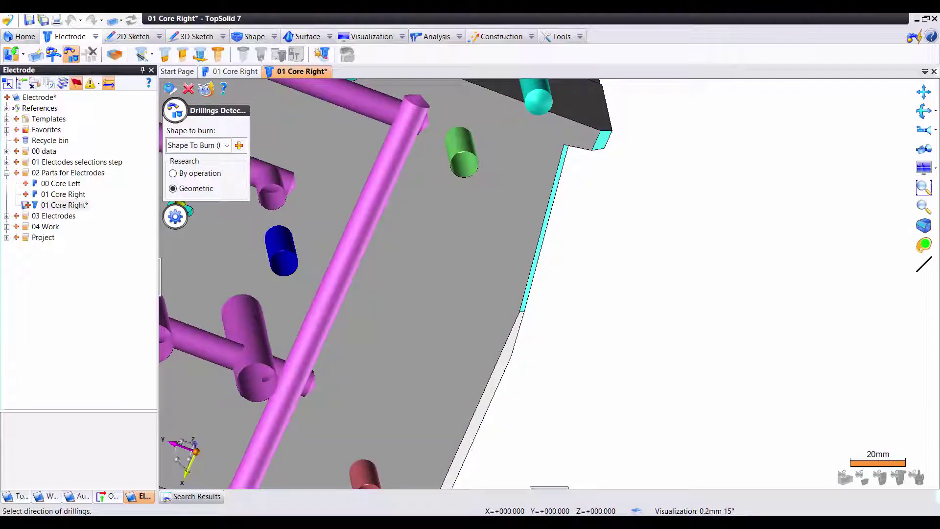
pyautogui.click(170, 88)
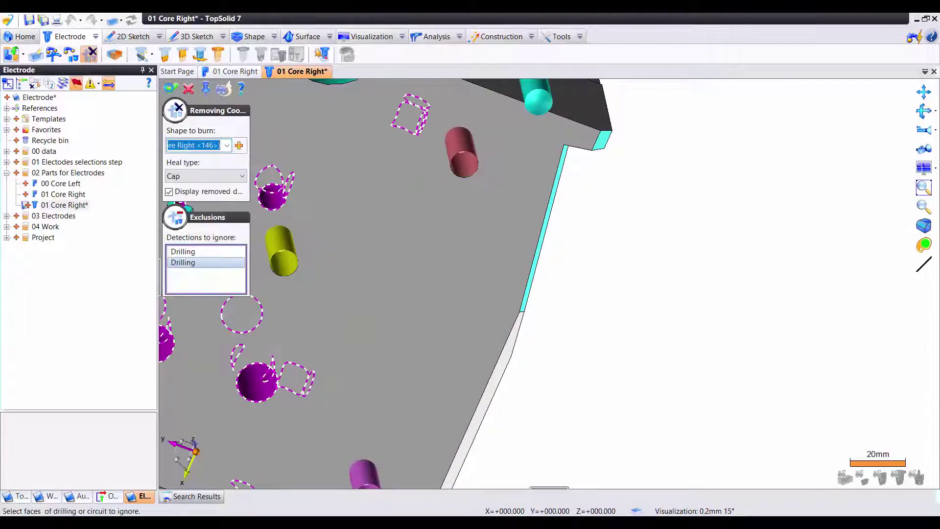
# - Remove the detected drillings, capping their openings, and close the command
pyautogui.click(170, 89)
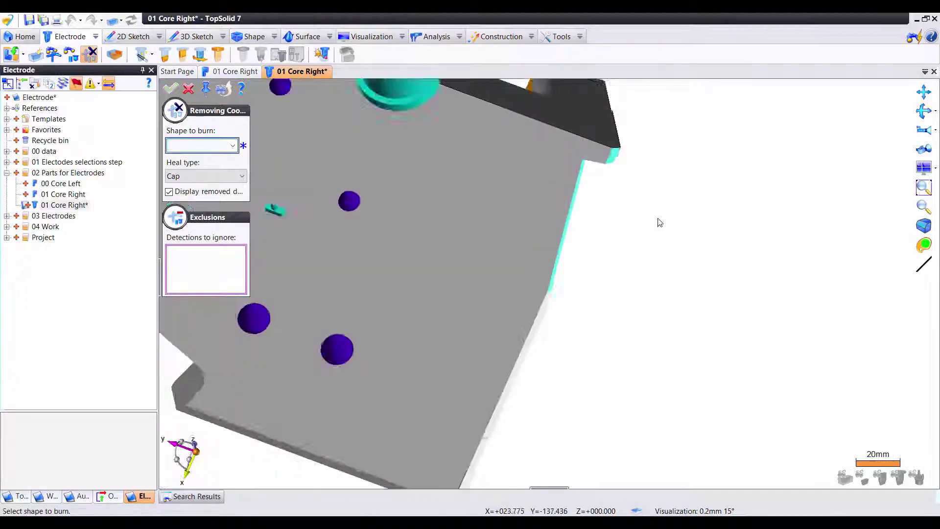
pyautogui.click(188, 89)
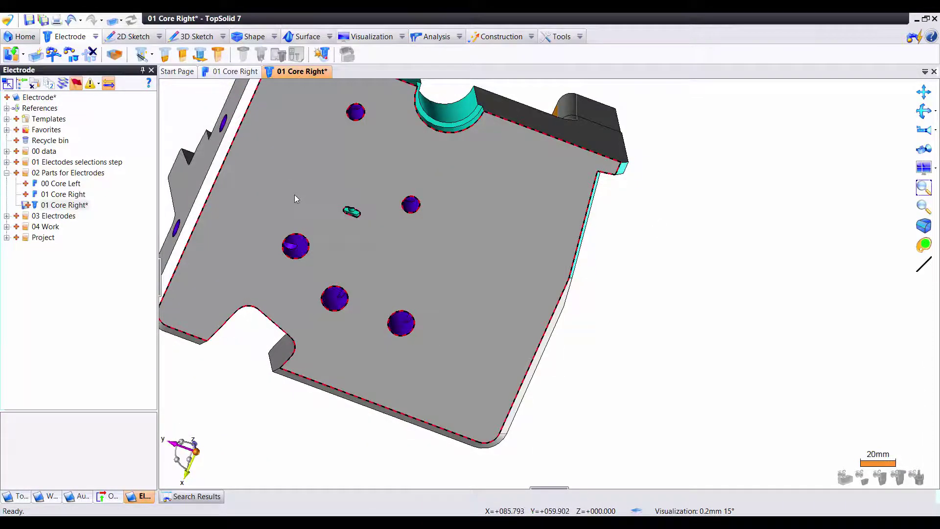
pyautogui.scroll(4, 309, 198)
# - Start face Removing and select the first three faces of the oblong slot
pyautogui.click(299, 40)
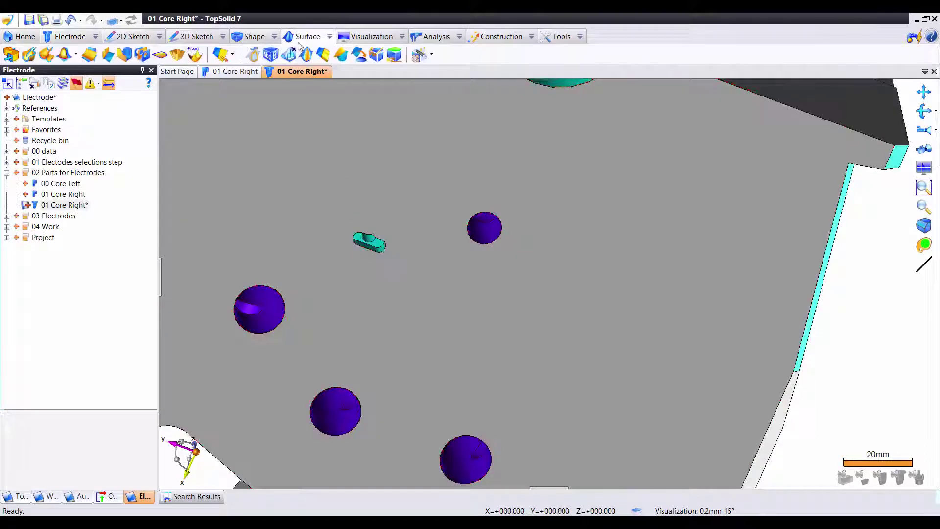
pyautogui.click(290, 55)
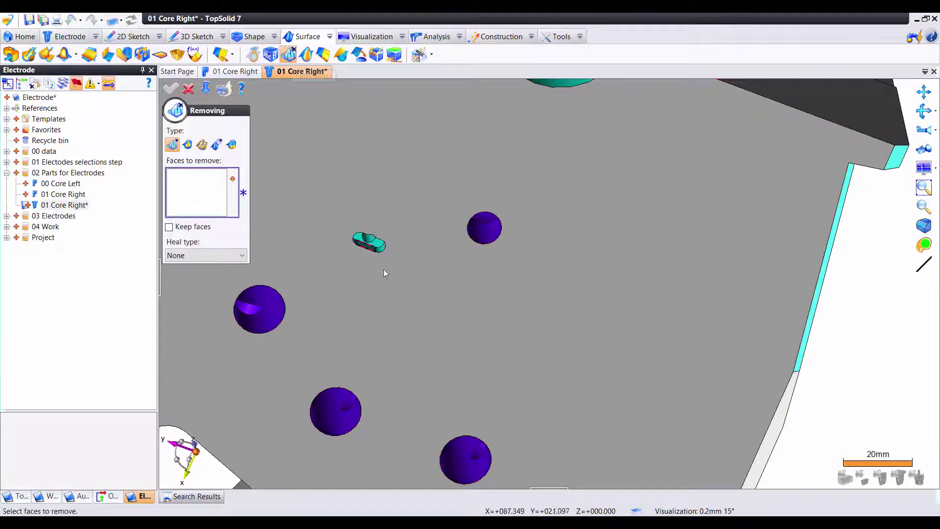
pyautogui.scroll(5, 365, 236)
pyautogui.moveTo(365, 236); pyautogui.dragTo(362, 189, button='middle')
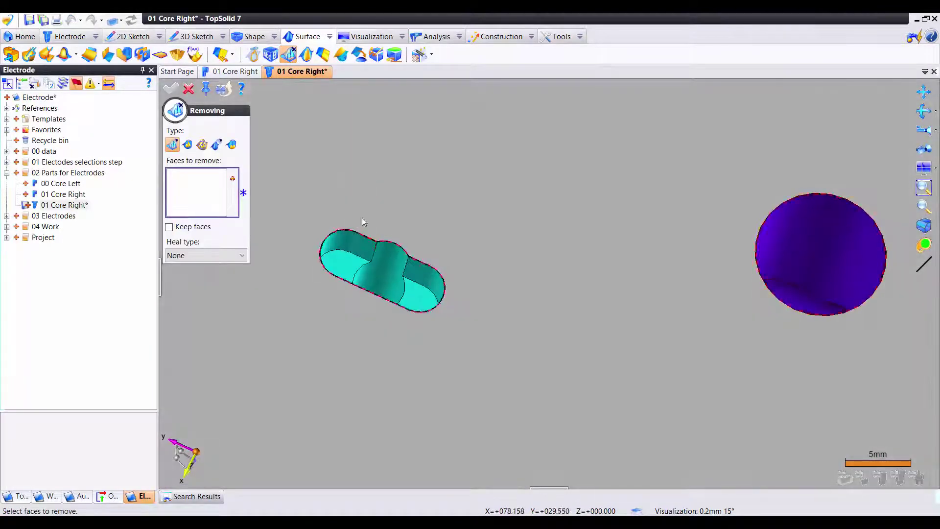
pyautogui.scroll(4, 358, 258)
pyautogui.click(357, 258)
pyautogui.click(328, 230)
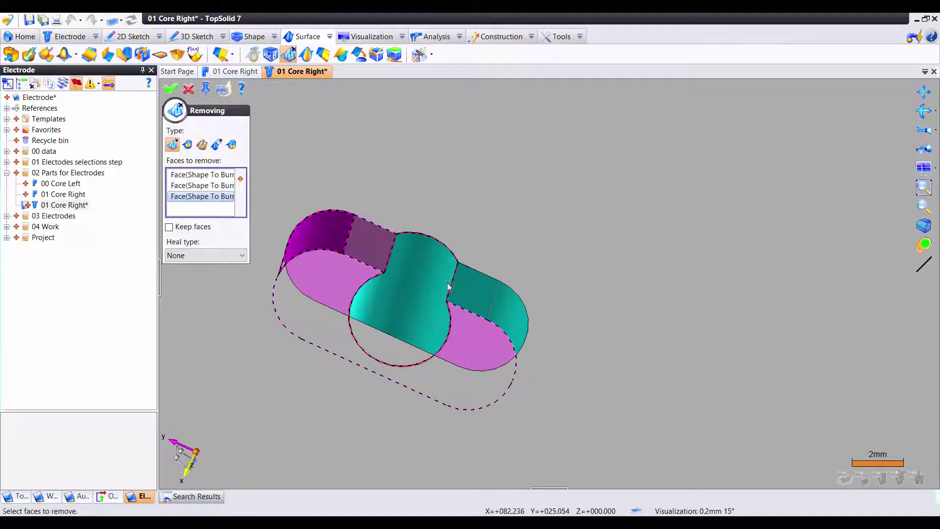
pyautogui.click(499, 309)
pyautogui.scroll(-4, 428, 299)
# - Add the remaining slot faces on the far side to the removal
pyautogui.moveTo(429, 300)
pyautogui.mouseDown(button='middle')
pyautogui.moveTo(424, 385)
pyautogui.moveTo(372, 362)
pyautogui.mouseUp(button='middle')
pyautogui.click(372, 362)
pyautogui.click(347, 351)
pyautogui.click(296, 321)
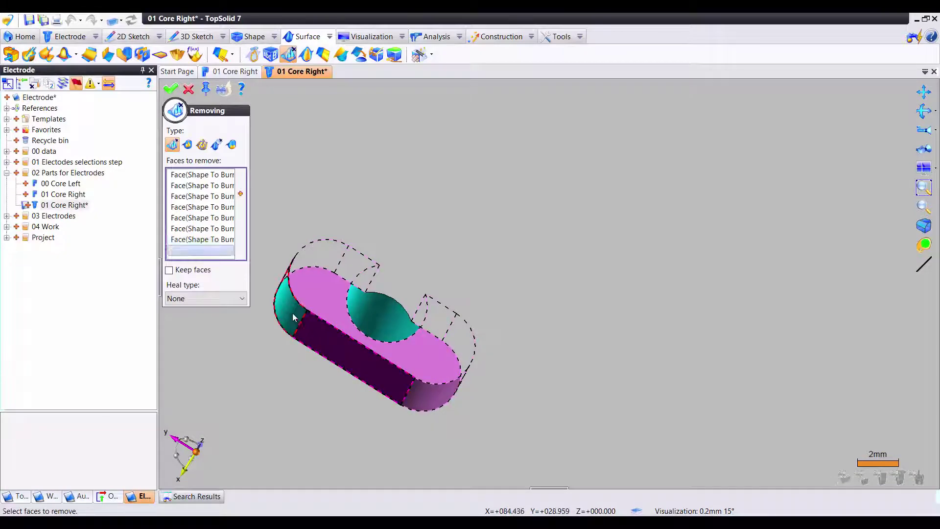
pyautogui.scroll(4, 298, 261)
pyautogui.scroll(5, 297, 261)
pyautogui.click(297, 264)
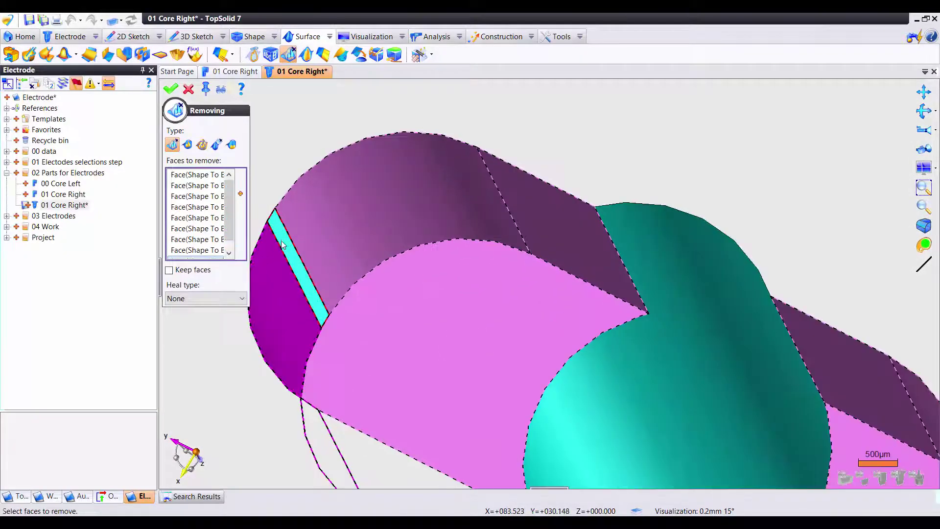
# - Heal the slot removal by extending neighbouring faces, add the thin strip face, and validate
pyautogui.click(206, 299)
pyautogui.click(195, 334)
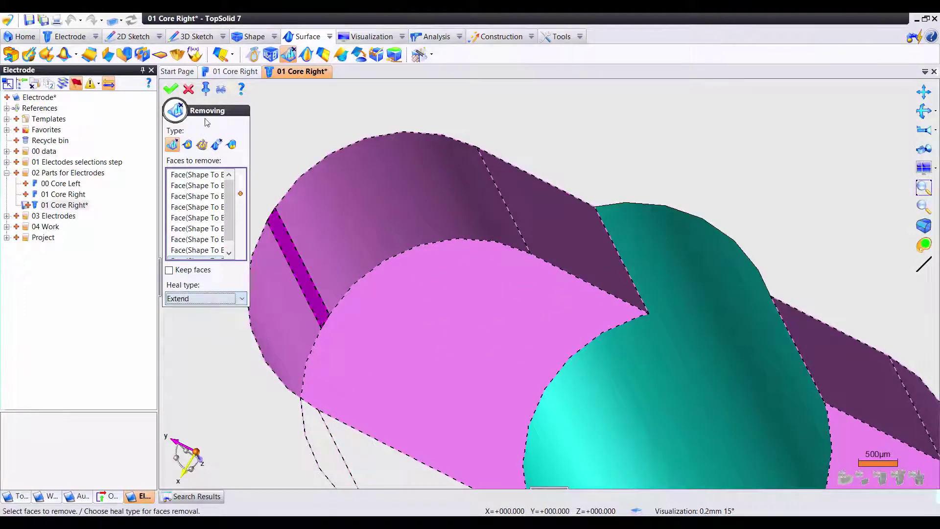
pyautogui.scroll(-5, 318, 196)
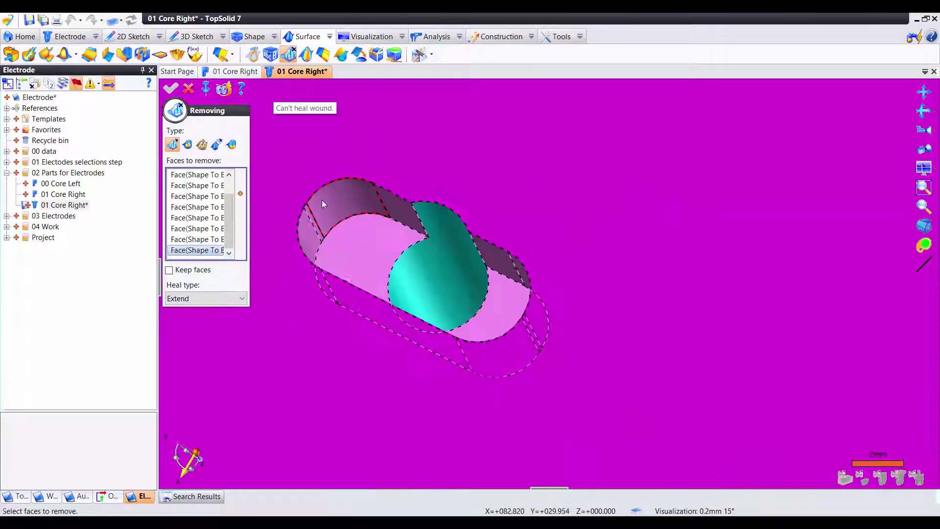
pyautogui.moveTo(322, 200); pyautogui.dragTo(637, 385, button='middle')
pyautogui.scroll(5, 636, 385)
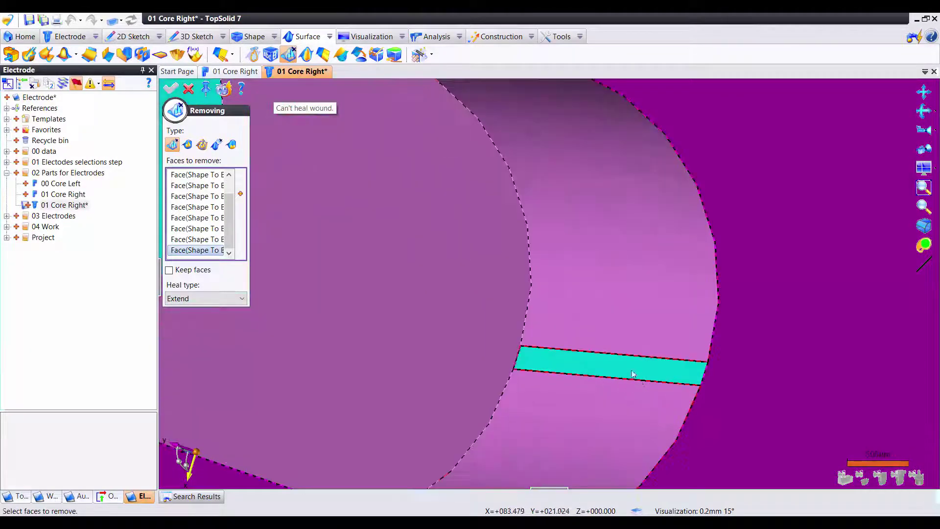
pyautogui.click(602, 368)
pyautogui.scroll(-2, 611, 338)
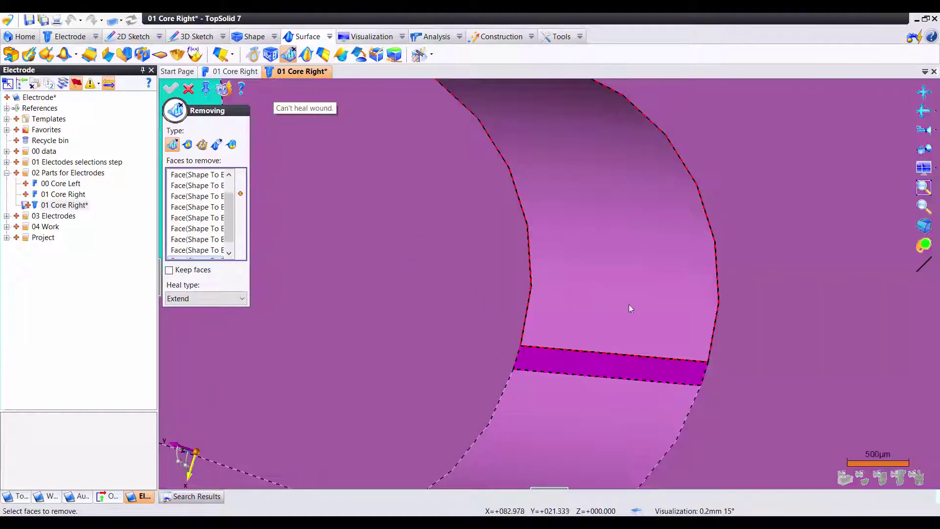
pyautogui.scroll(-3, 634, 305)
pyautogui.moveTo(361, 154)
pyautogui.mouseDown(button='middle')
pyautogui.moveTo(464, 215)
pyautogui.moveTo(293, 147)
pyautogui.mouseUp(button='middle')
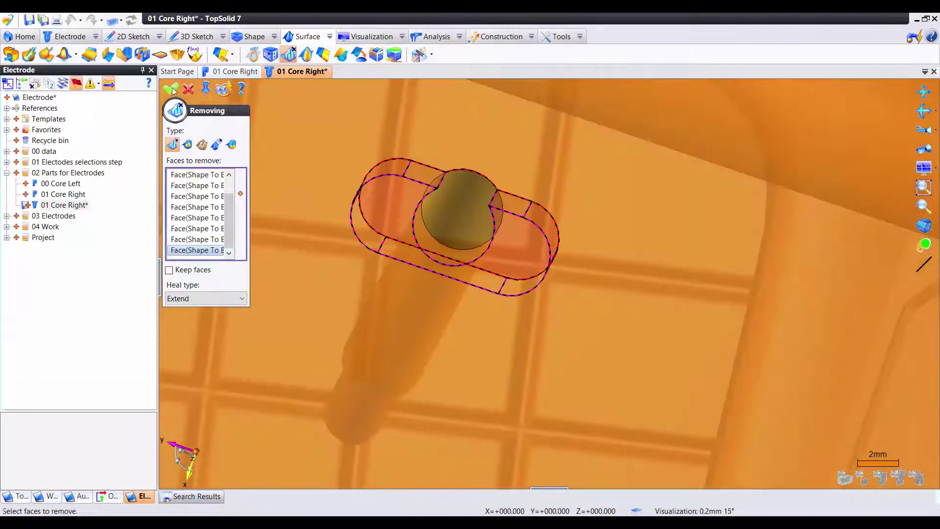
pyautogui.click(172, 92)
# - Remove the round pocket's three sphere faces with Heal type set to None
pyautogui.moveTo(491, 256)
pyautogui.mouseDown(button='middle')
pyautogui.moveTo(479, 275)
pyautogui.moveTo(472, 205)
pyautogui.mouseUp(button='middle')
pyautogui.scroll(3, 473, 204)
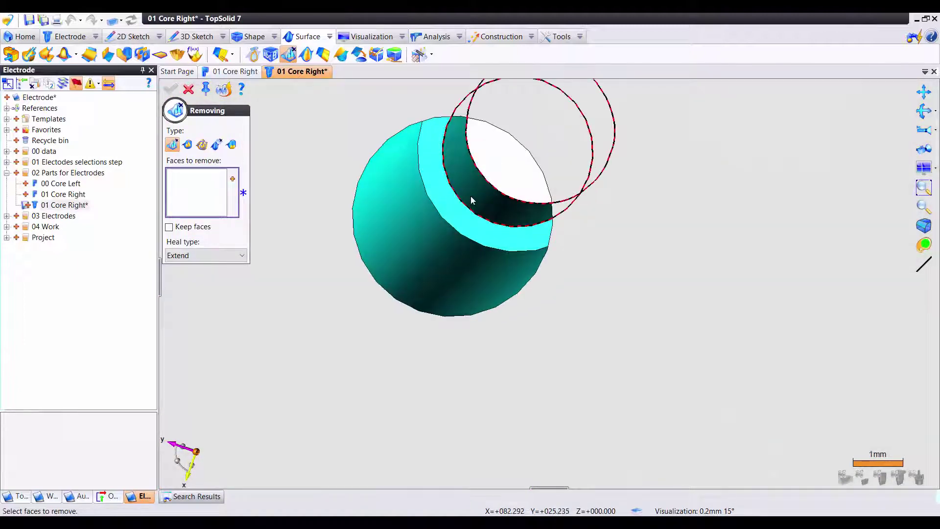
pyautogui.click(460, 224)
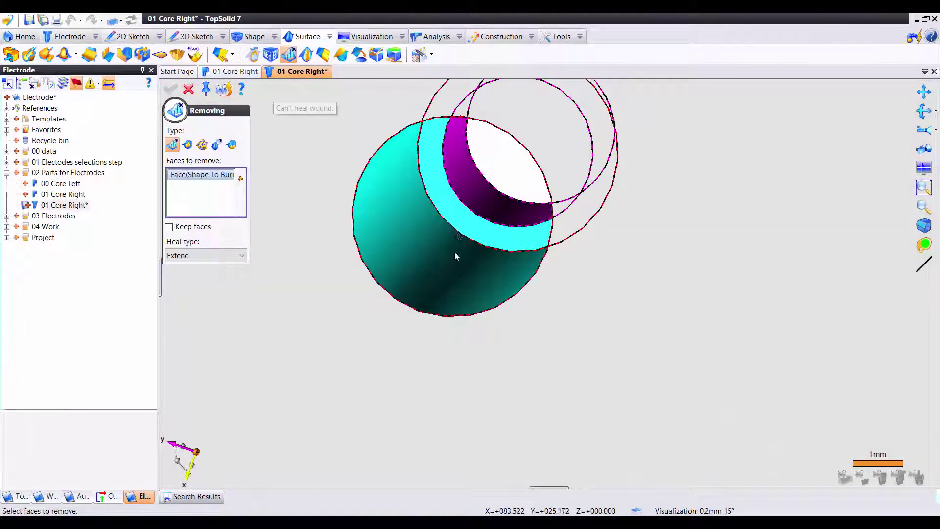
pyautogui.click(438, 197)
pyautogui.click(430, 278)
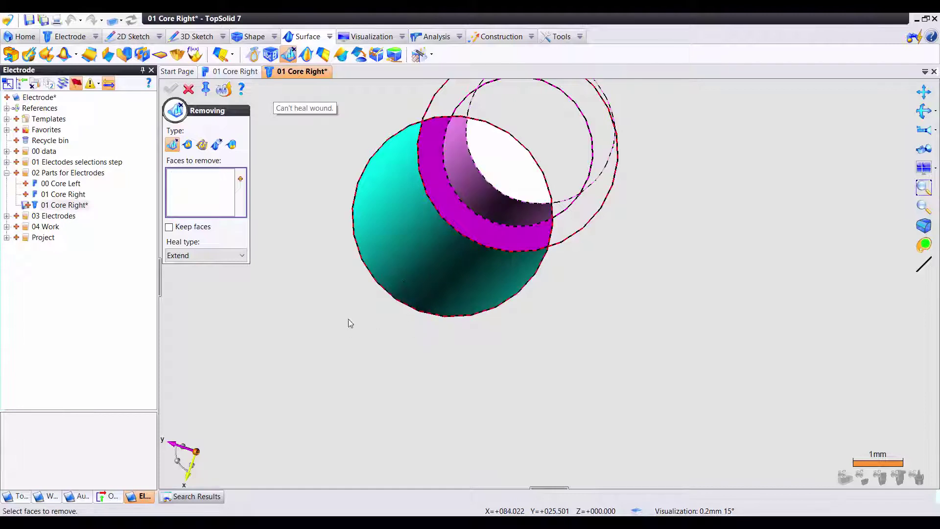
pyautogui.click(209, 260)
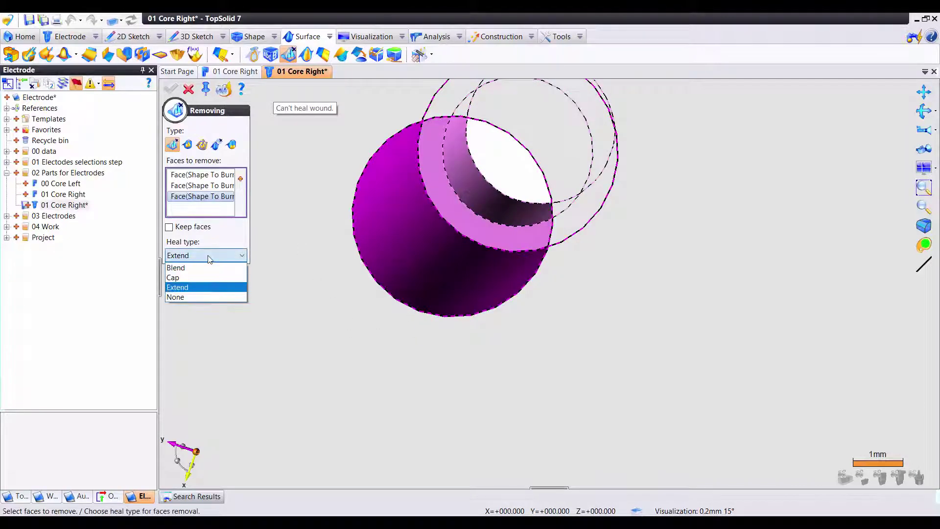
pyautogui.click(189, 297)
pyautogui.click(172, 90)
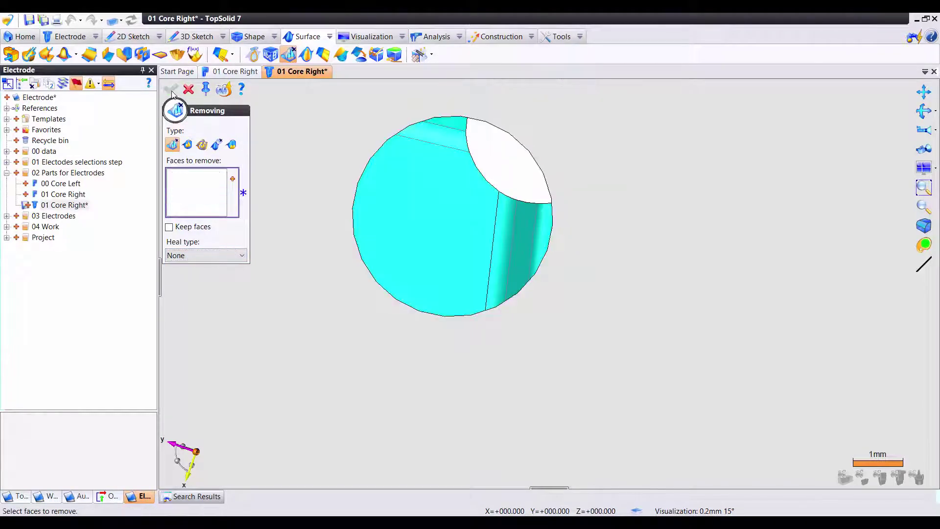
# - Patch the circular opening with Fill Hole using its boundary edges
pyautogui.click(189, 89)
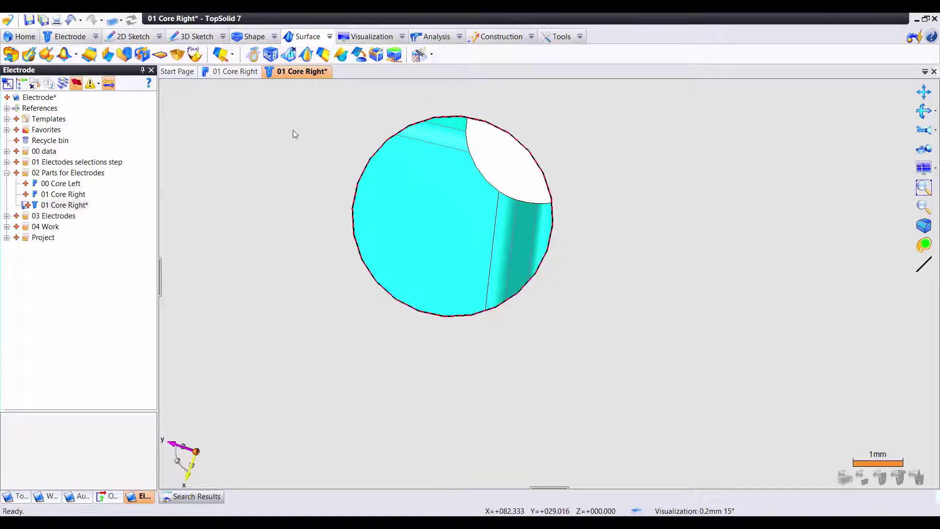
pyautogui.click(307, 54)
pyautogui.click(392, 138)
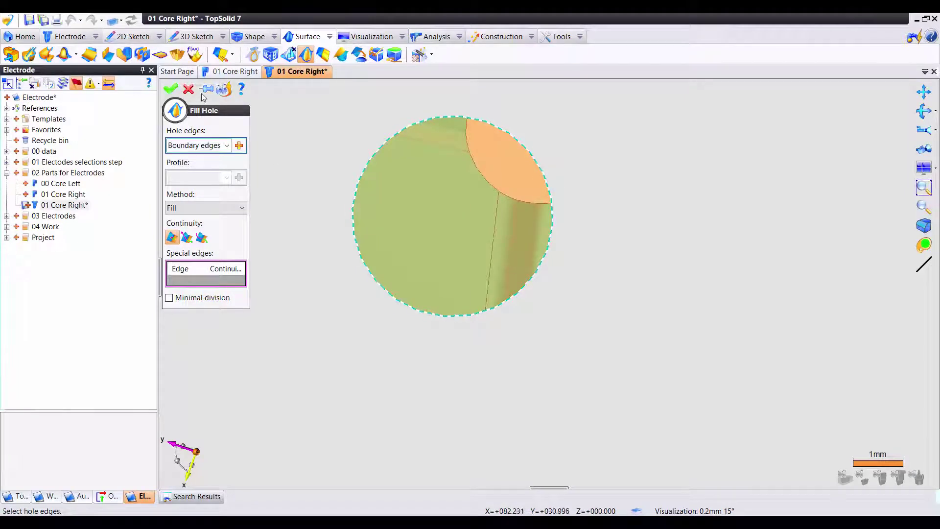
pyautogui.click(170, 89)
# - Fill the gap across the grid ribs from its boundary edges
pyautogui.scroll(-5, 550, 227)
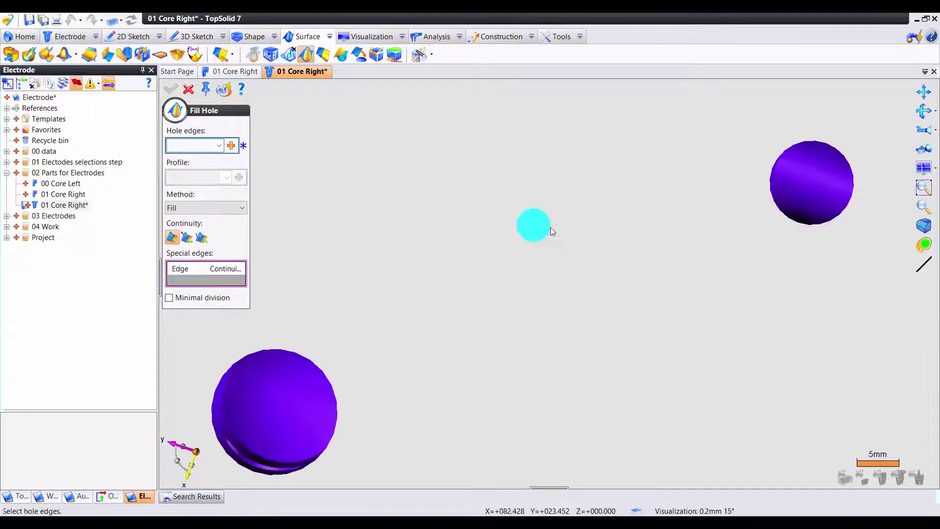
pyautogui.scroll(-5, 479, 234)
pyautogui.scroll(-5, 470, 352)
pyautogui.scroll(5, 533, 239)
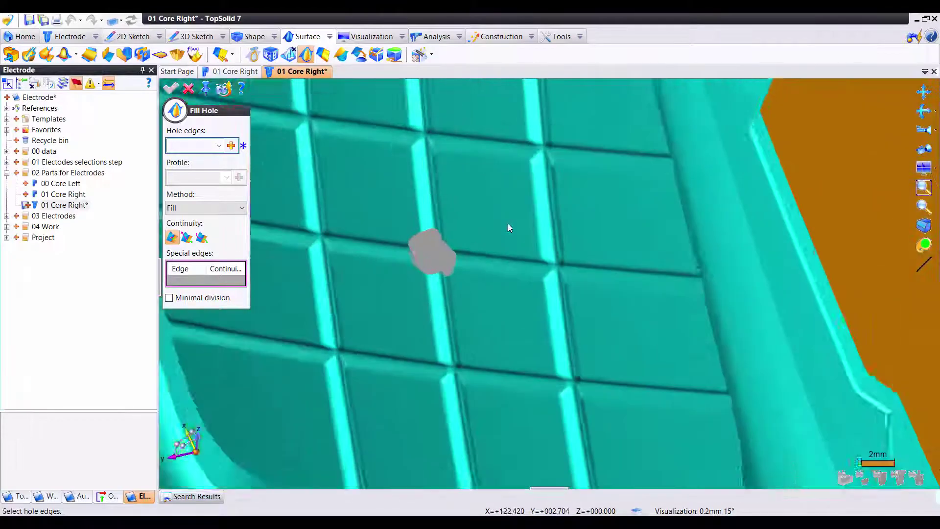
pyautogui.scroll(3, 507, 223)
pyautogui.click(413, 259)
pyautogui.scroll(3, 377, 253)
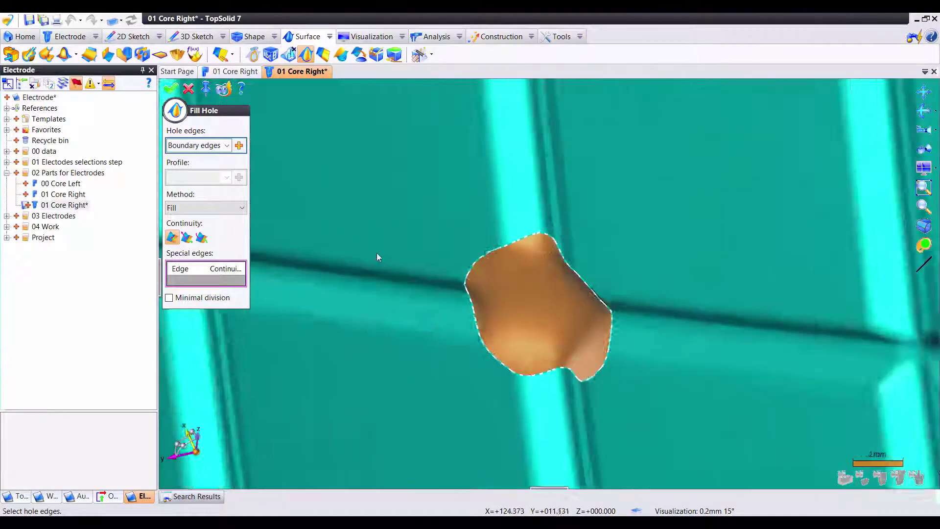
pyautogui.scroll(2, 358, 251)
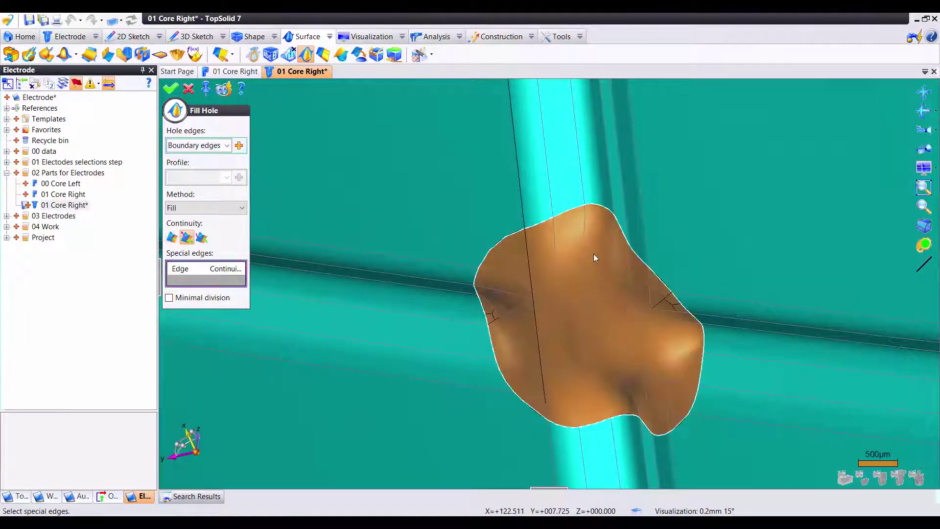
pyautogui.scroll(-3, 539, 237)
pyautogui.scroll(-2, 547, 236)
pyautogui.scroll(-3, 568, 247)
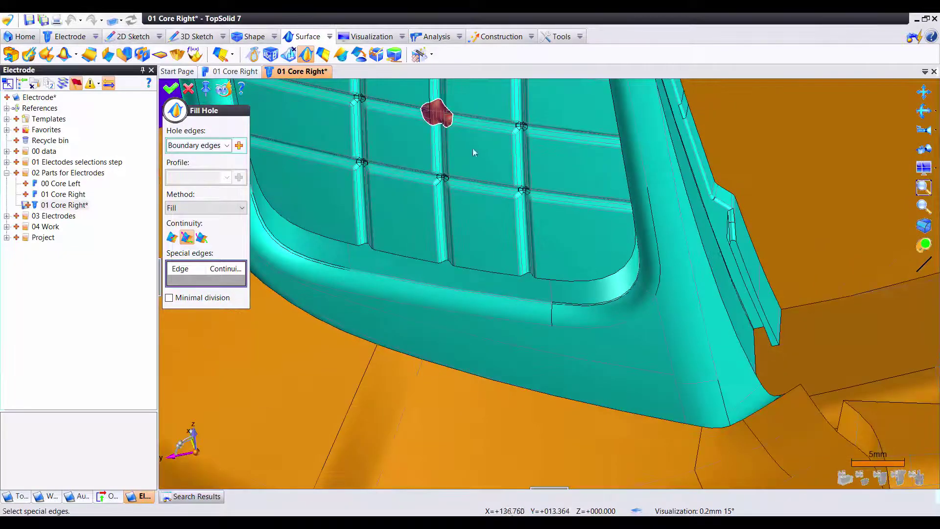
pyautogui.scroll(4, 472, 148)
pyautogui.scroll(1, 439, 95)
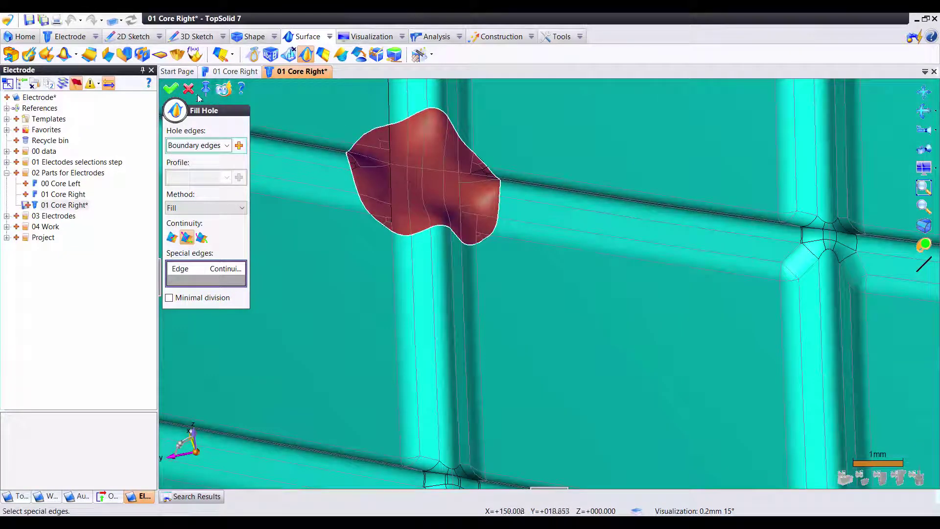
pyautogui.click(172, 91)
# - Analyze the shape to burn, confirming it is one solid body with 882 faces
pyautogui.scroll(-3, 471, 299)
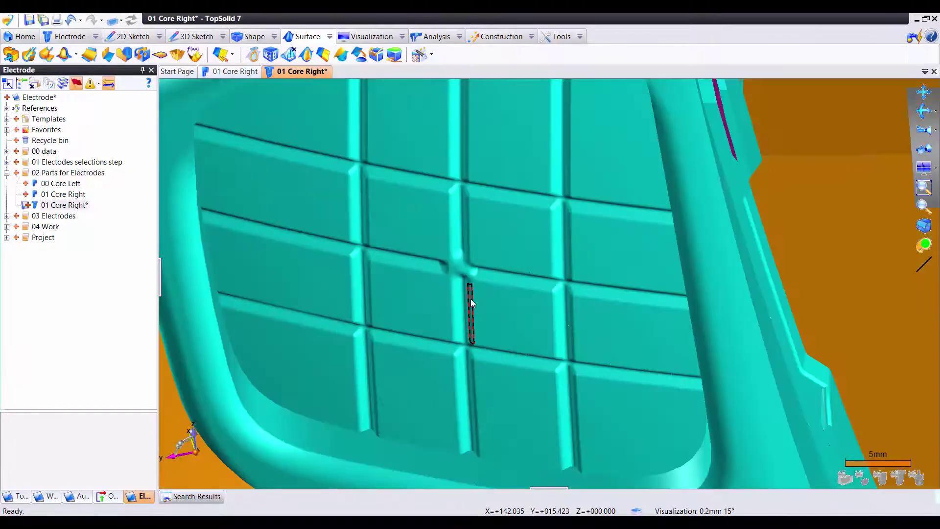
pyautogui.rightClick(430, 225)
pyautogui.moveTo(485, 406)
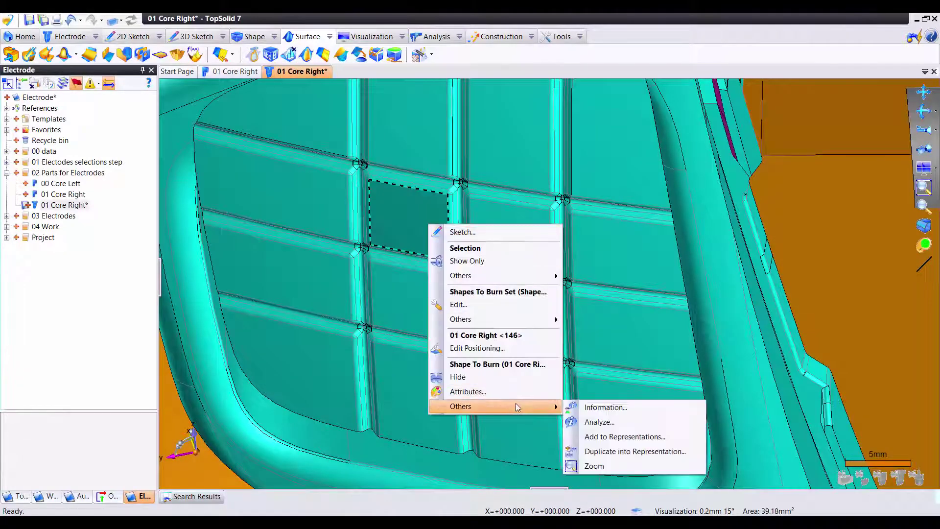
pyautogui.click(620, 423)
pyautogui.moveTo(189, 159); pyautogui.dragTo(168, 159)
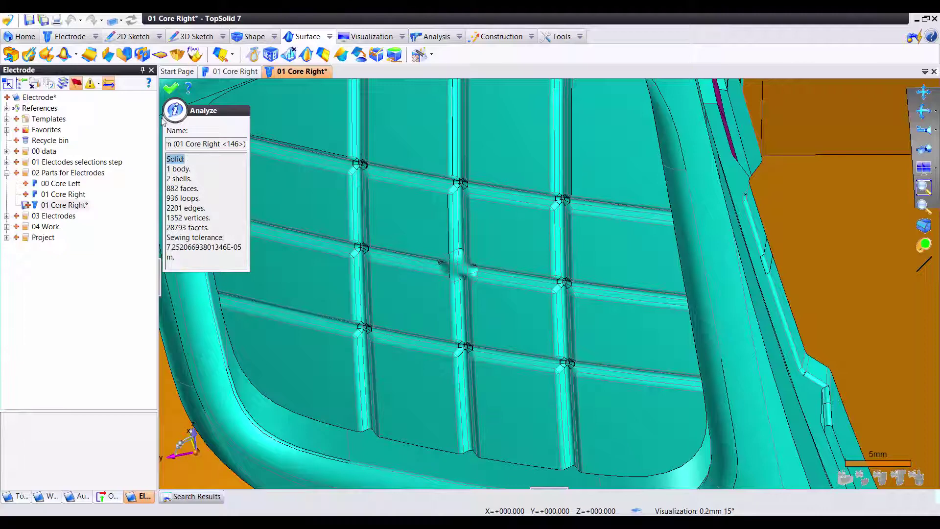
pyautogui.click(170, 88)
pyautogui.scroll(-4, 642, 327)
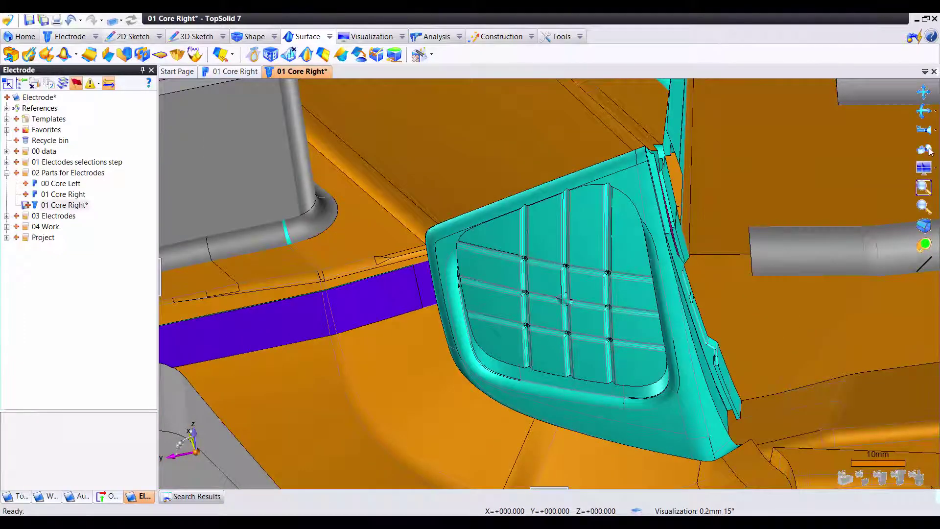
# - Fit the core in view and review the Electrode Wizard and Orbital Electrode Wizard options
pyautogui.click(928, 151)
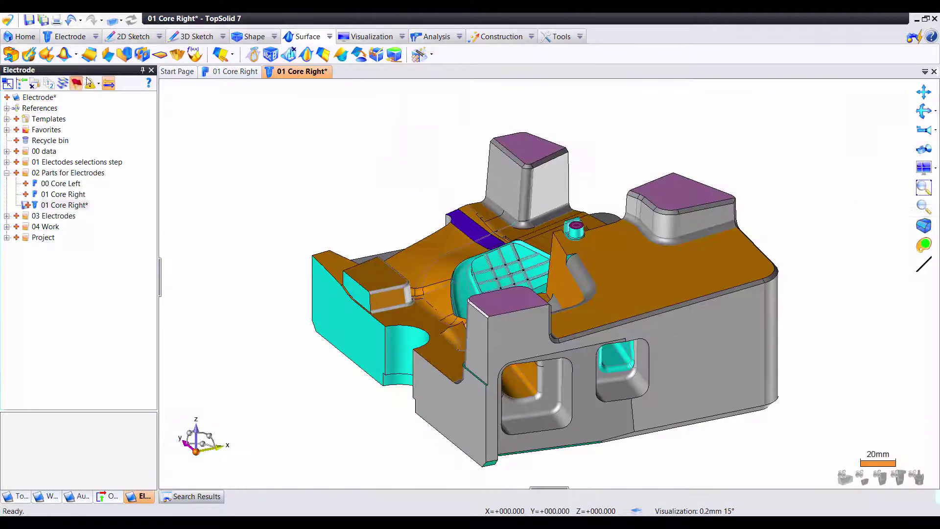
pyautogui.click(65, 38)
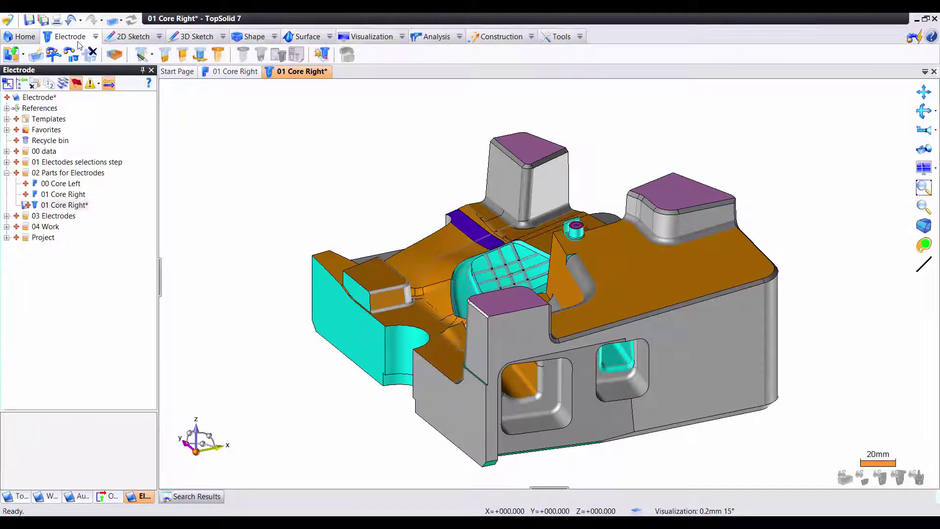
pyautogui.click(143, 54)
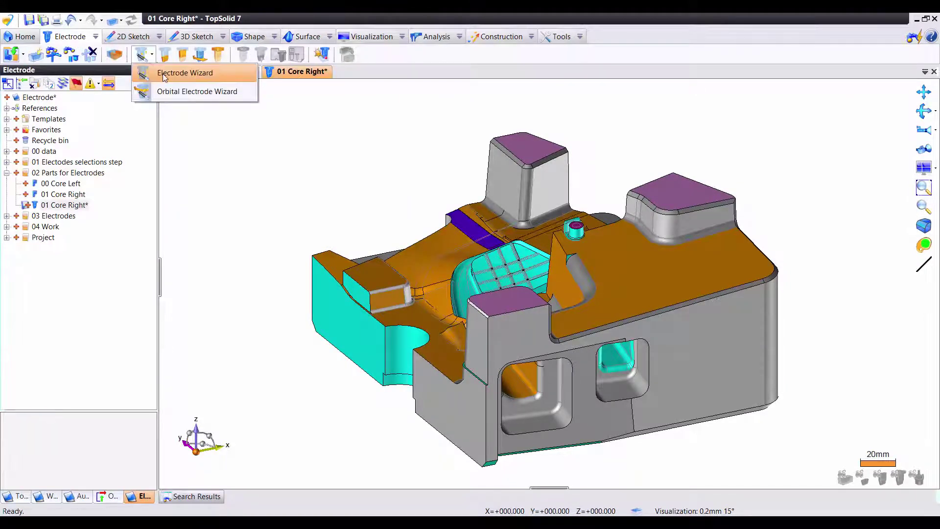
pyautogui.click(164, 74)
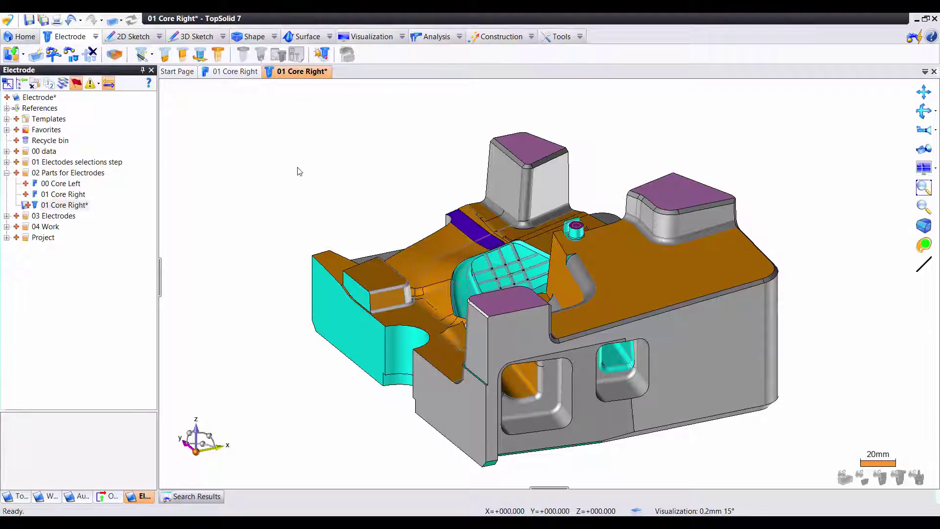
# - Switch the Shells selection to Edges and bring up the edge Selection menu
pyautogui.moveTo(299, 171); pyautogui.dragTo(384, 209, button='middle')
pyautogui.scroll(3, 383, 209)
pyautogui.scroll(3, 383, 209)
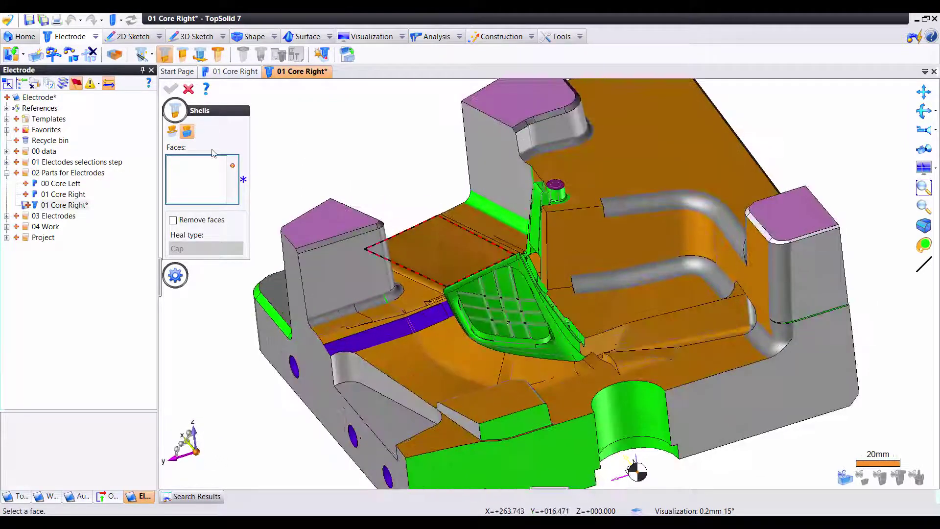
pyautogui.click(171, 136)
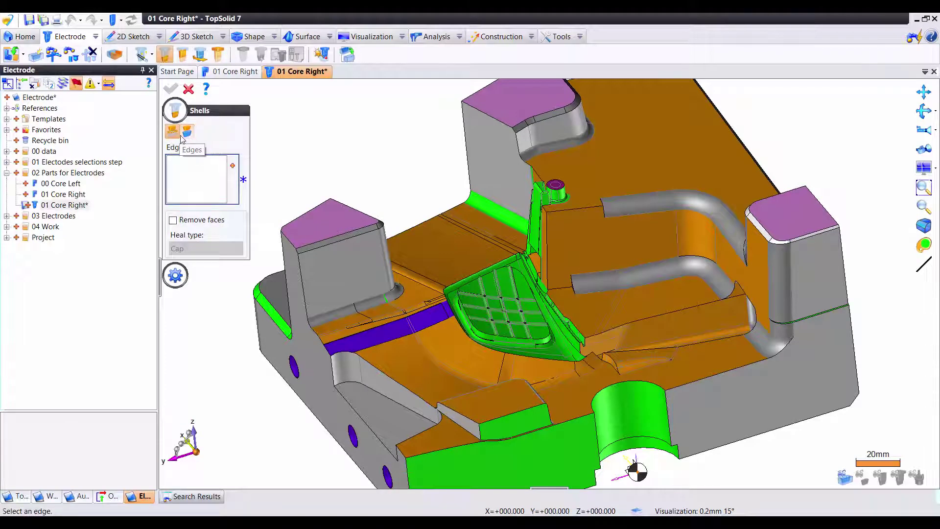
pyautogui.scroll(3, 524, 269)
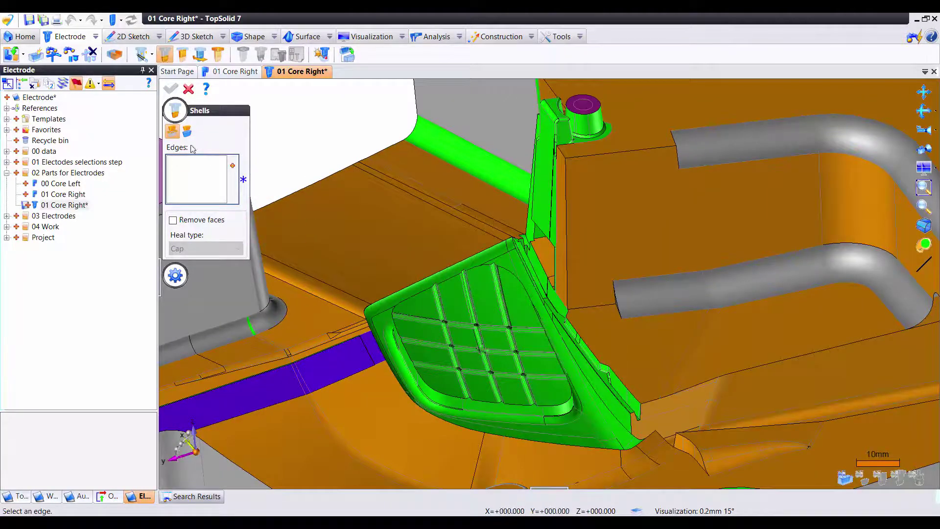
pyautogui.click(232, 166)
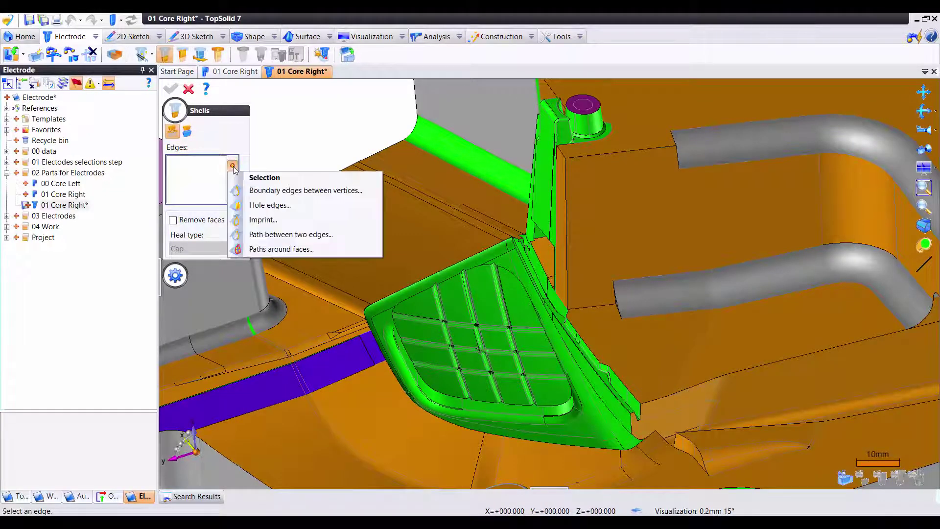
# - Add a path of grid boundary edges between two edges with 90° angular tolerance
pyautogui.click(284, 235)
pyautogui.scroll(1, 510, 235)
pyautogui.scroll(2, 544, 241)
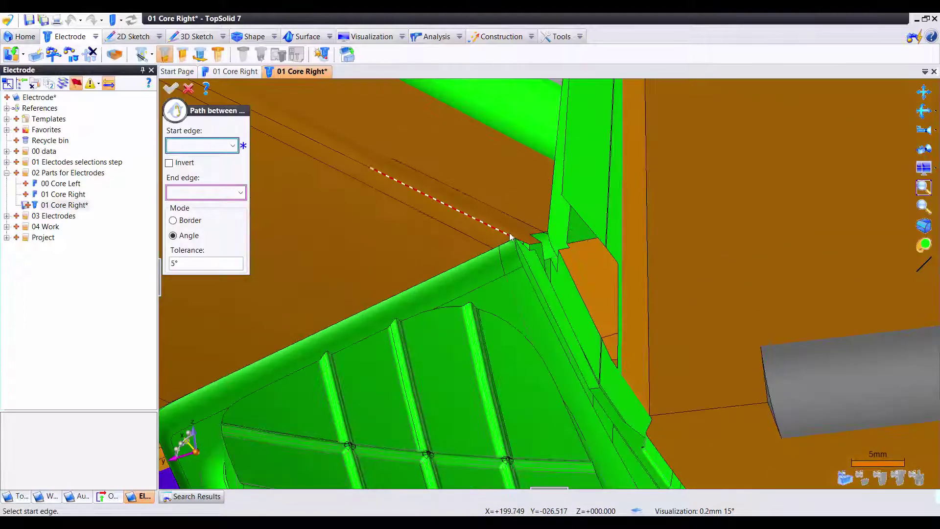
pyautogui.scroll(2, 544, 240)
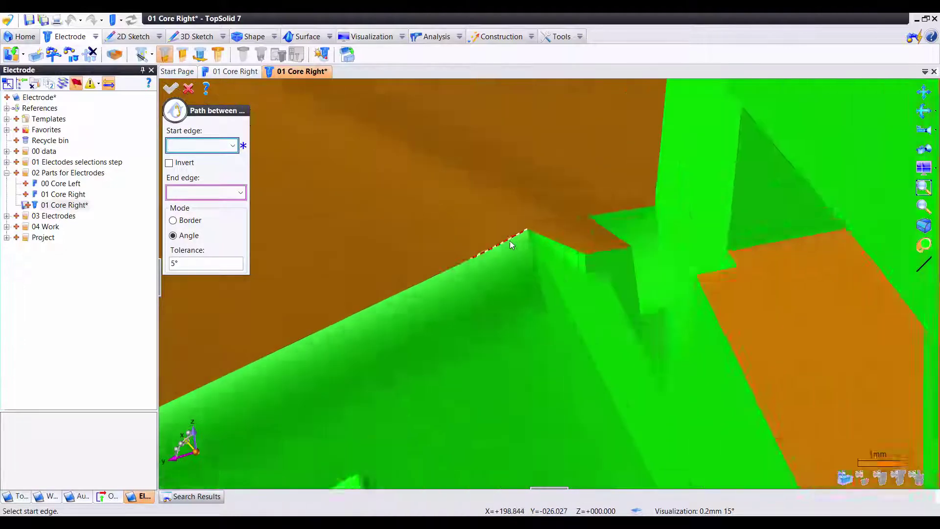
pyautogui.scroll(2, 540, 218)
pyautogui.click(536, 219)
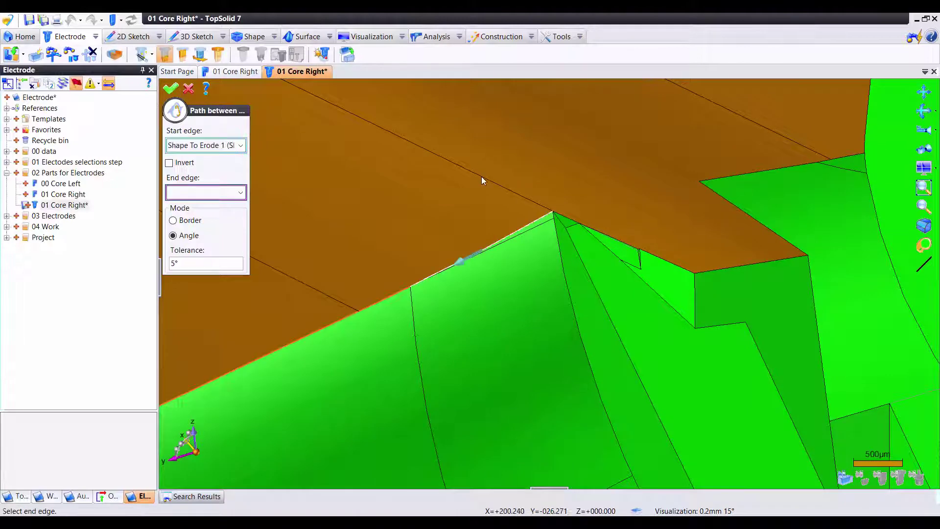
pyautogui.scroll(-3, 482, 181)
pyautogui.scroll(-3, 475, 183)
pyautogui.click(194, 263)
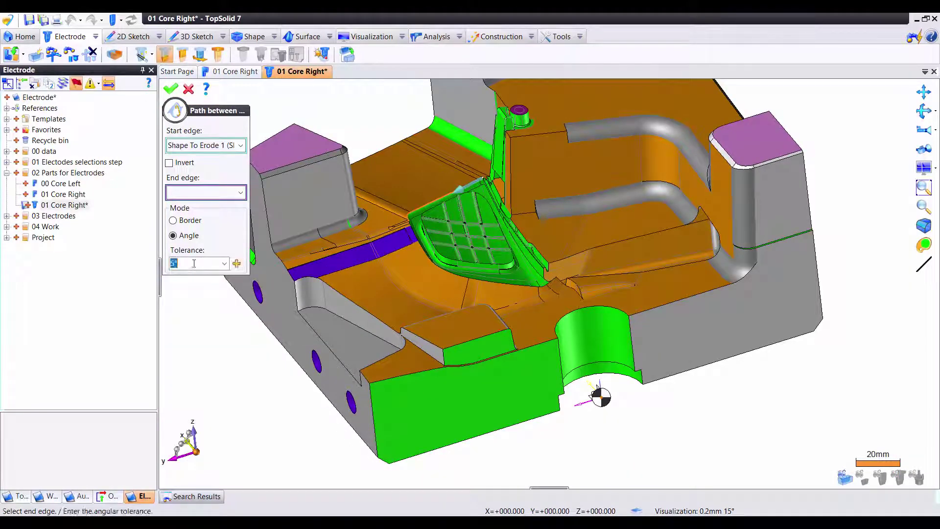
pyautogui.write('90')
pyautogui.press('Return')
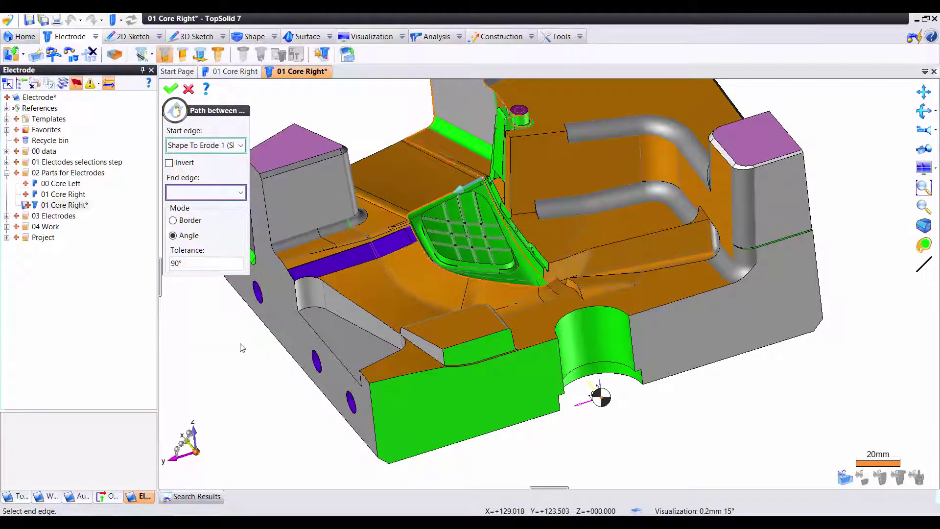
pyautogui.scroll(2, 471, 253)
pyautogui.scroll(3, 560, 255)
pyautogui.scroll(2, 526, 288)
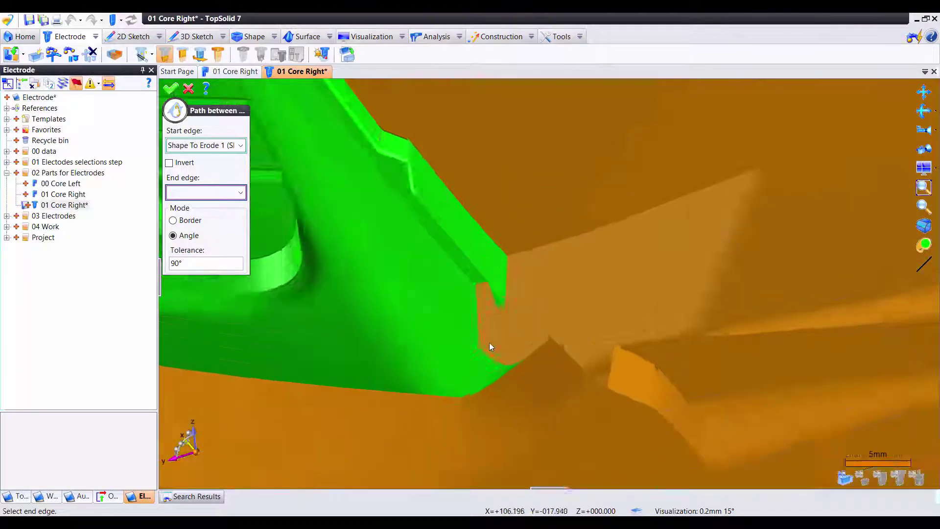
pyautogui.scroll(1, 489, 342)
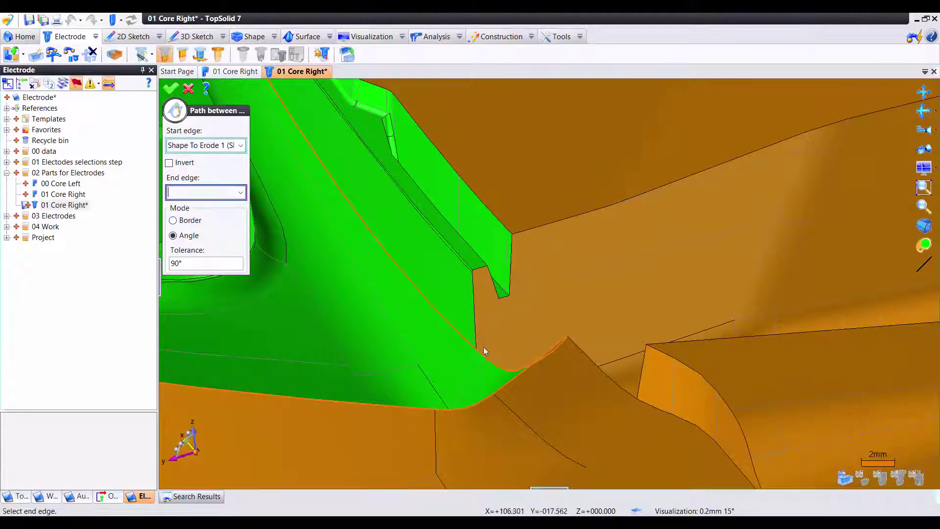
pyautogui.click(483, 356)
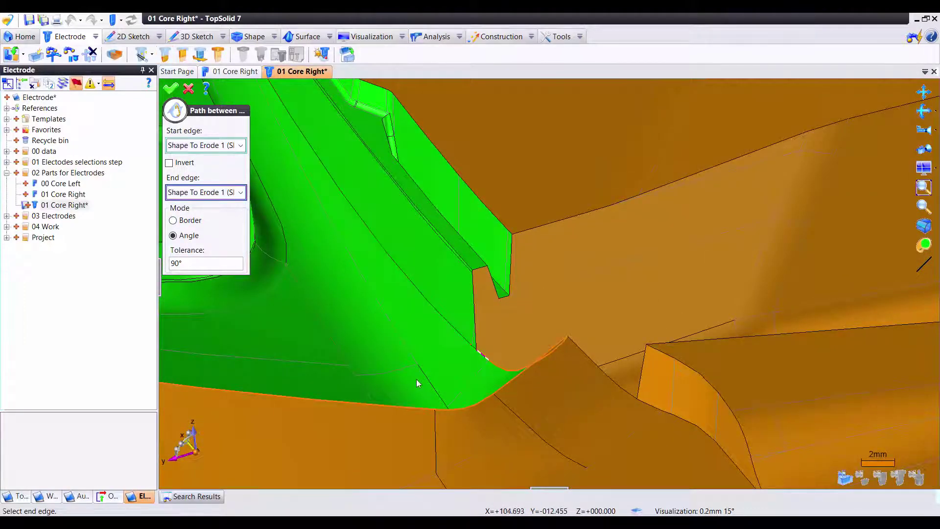
pyautogui.click(170, 90)
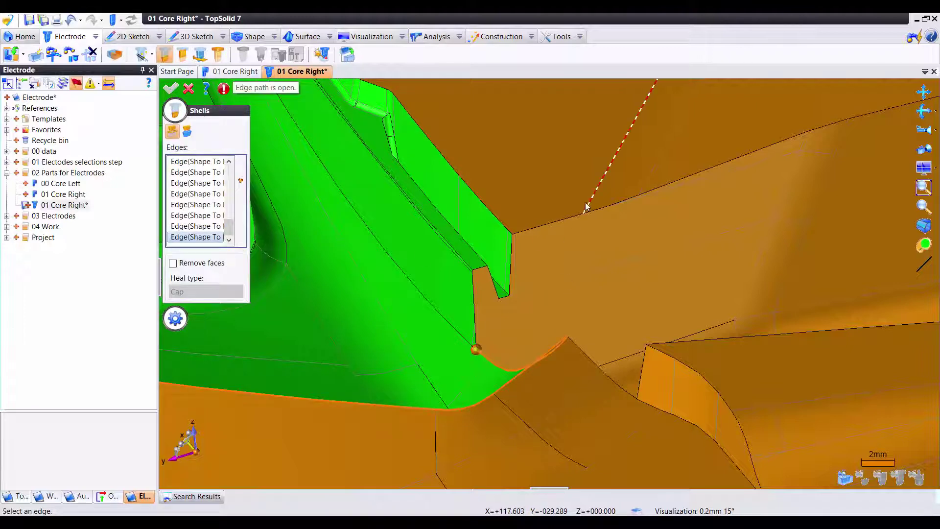
# - Add the short vertical edge and the neighbouring gap edges to the shell's edge list
pyautogui.click(477, 299)
pyautogui.moveTo(480, 304); pyautogui.dragTo(488, 311, button='middle')
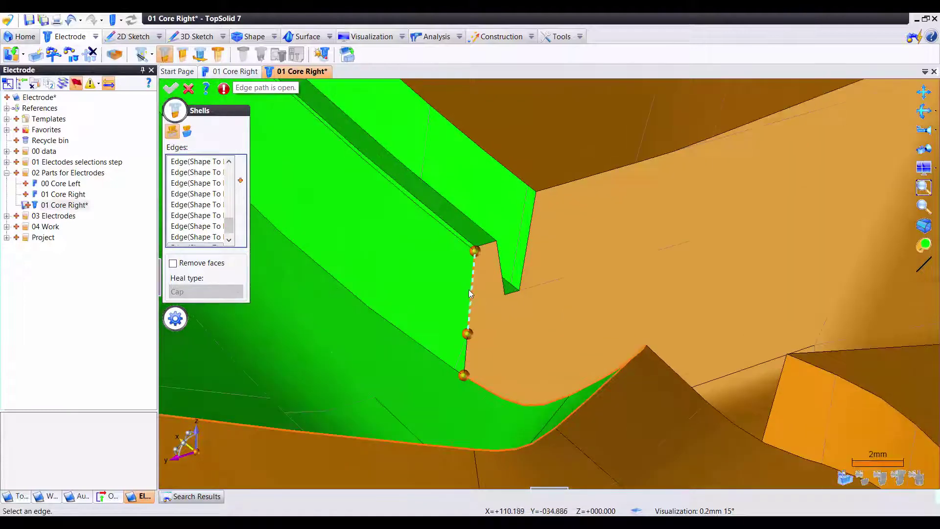
pyautogui.scroll(2, 474, 281)
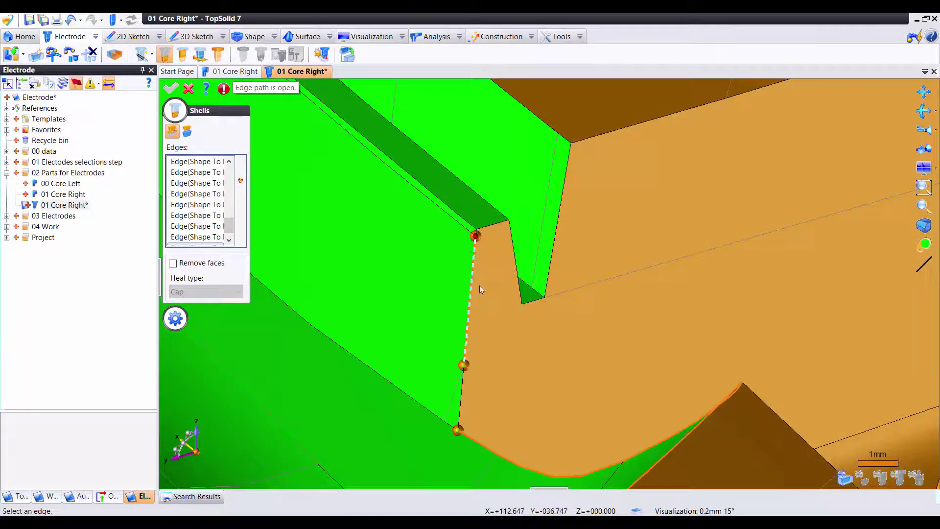
pyautogui.click(462, 394)
pyautogui.click(460, 403)
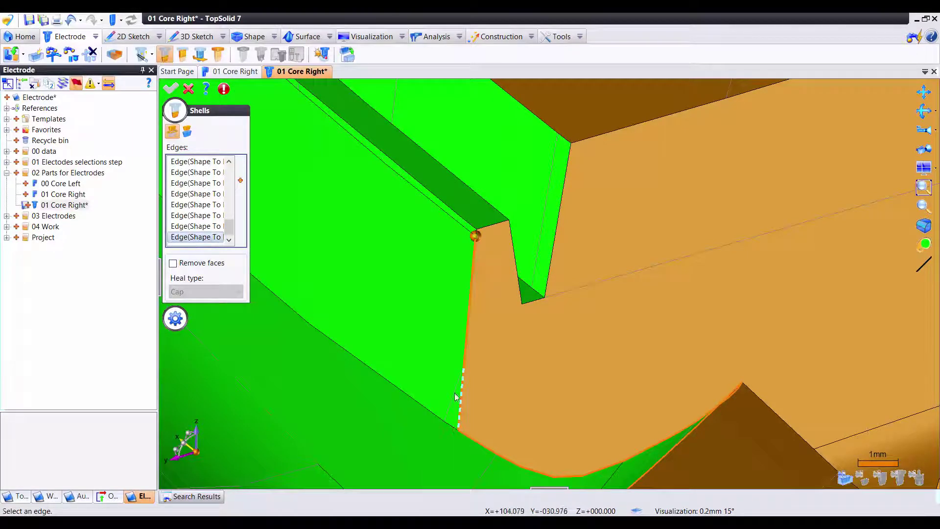
pyautogui.scroll(5, 471, 241)
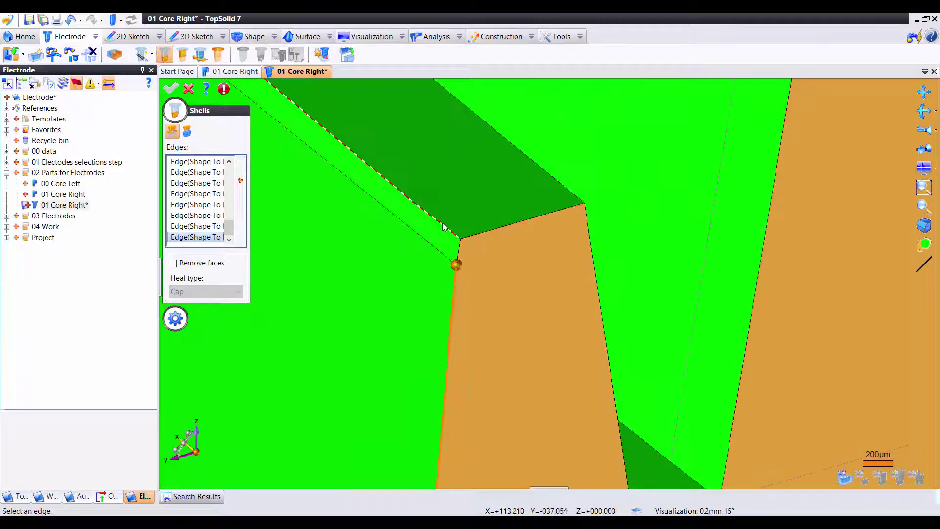
pyautogui.scroll(-2, 565, 304)
pyautogui.scroll(-8, 565, 304)
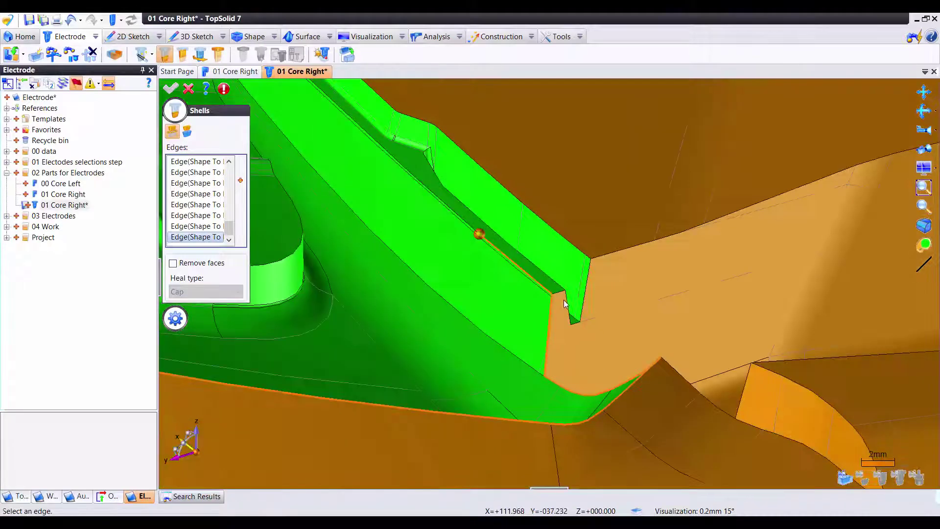
pyautogui.click(460, 217)
pyautogui.scroll(1, 467, 265)
pyautogui.scroll(3, 468, 265)
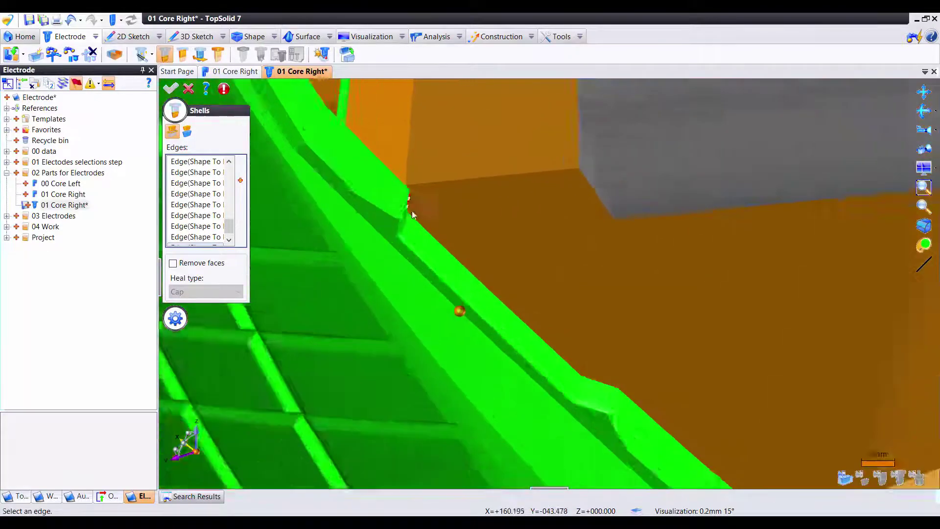
pyautogui.scroll(2, 468, 265)
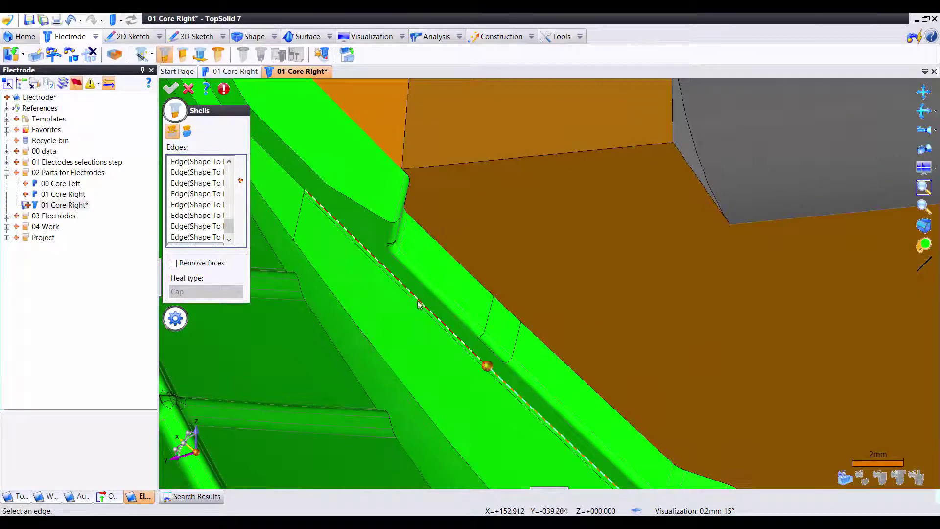
# - Add the rim edges and the last open edge to close the shell boundary
pyautogui.click(293, 182)
pyautogui.moveTo(294, 182)
pyautogui.mouseDown(button='middle')
pyautogui.moveTo(431, 225)
pyautogui.moveTo(431, 256)
pyautogui.mouseUp(button='middle')
pyautogui.click(441, 275)
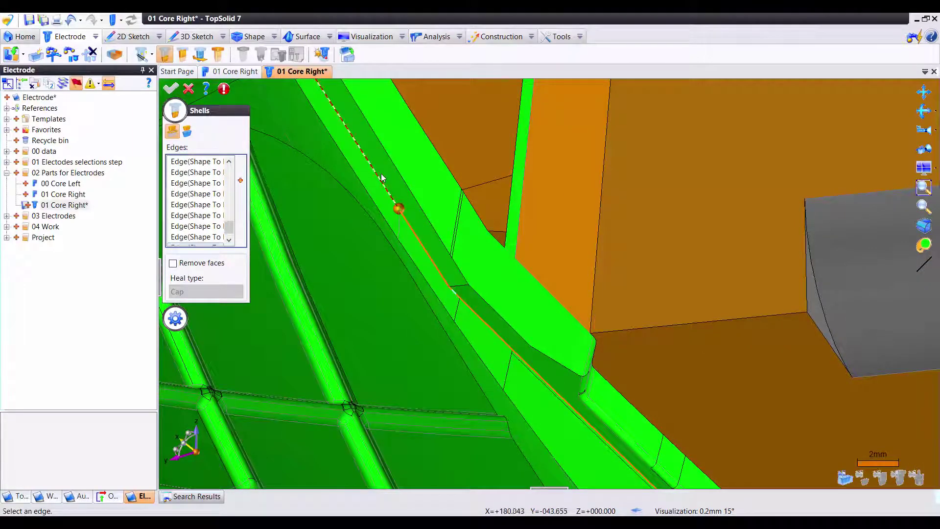
pyautogui.scroll(-5, 401, 243)
pyautogui.scroll(3, 401, 244)
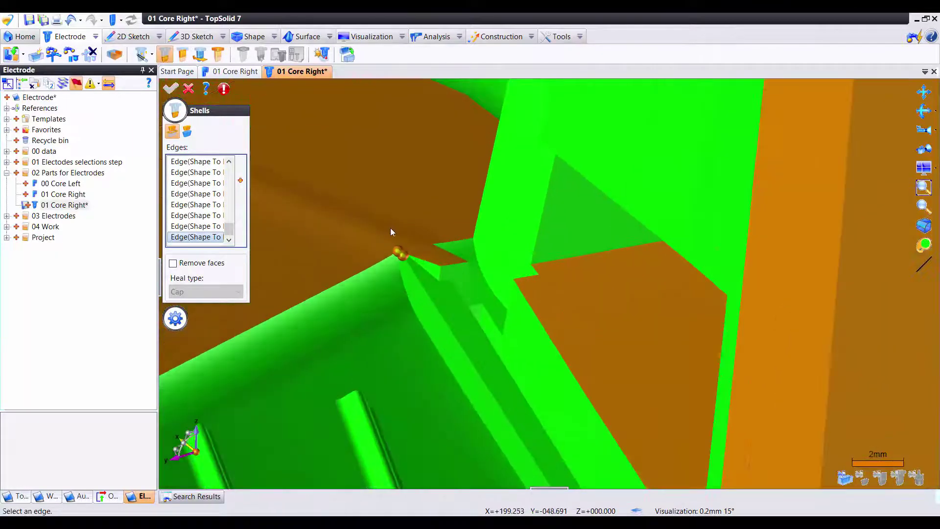
pyautogui.scroll(4, 390, 227)
pyautogui.scroll(3, 404, 254)
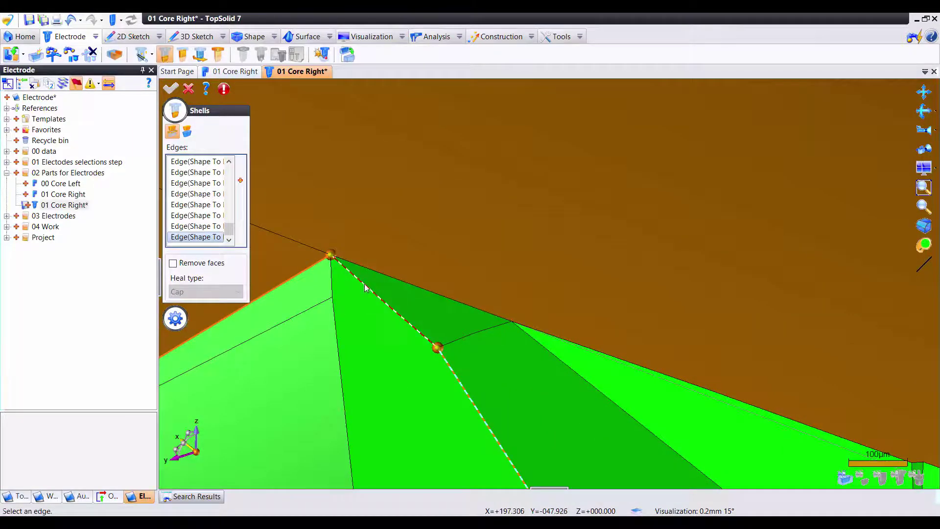
pyautogui.click(367, 285)
pyautogui.scroll(-4, 465, 213)
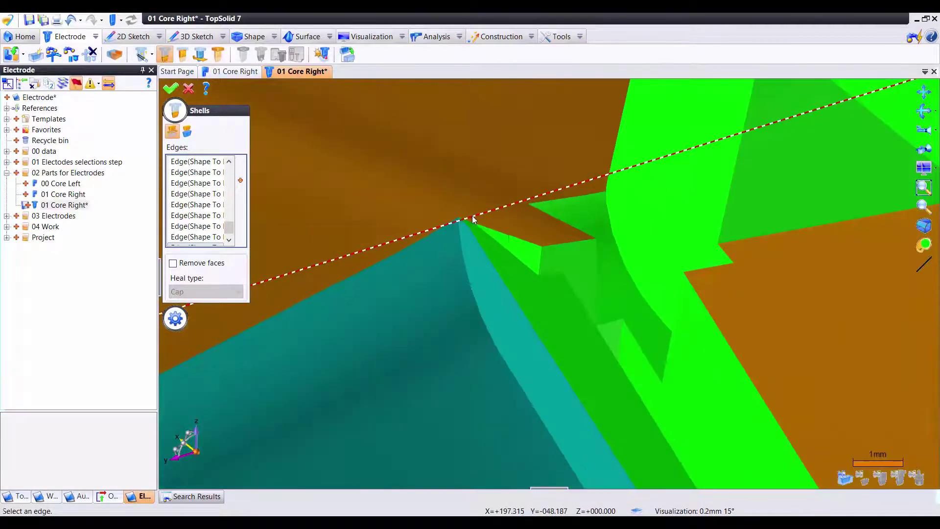
pyautogui.scroll(-3, 465, 214)
pyautogui.scroll(-3, 465, 214)
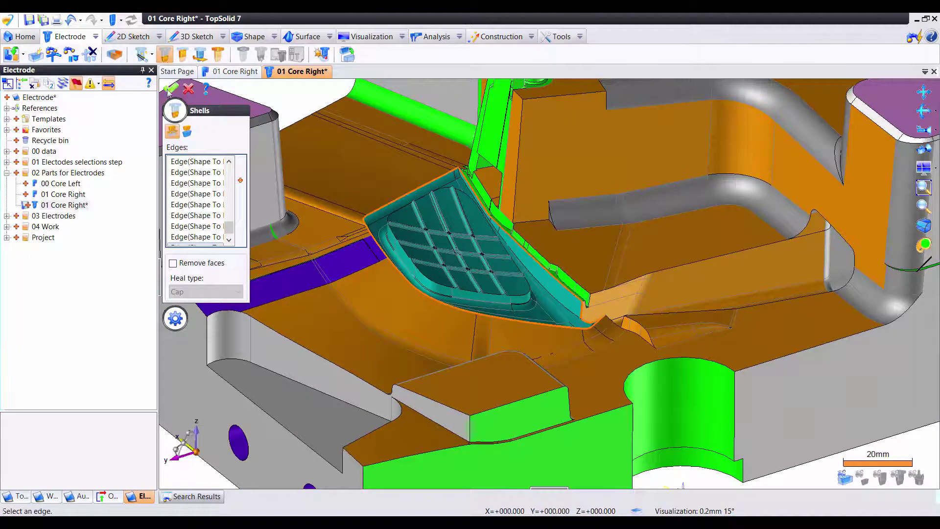
# - Validate Shell 1 and change the eroding shape's first extension length from 50mm to 80mm
pyautogui.click(170, 91)
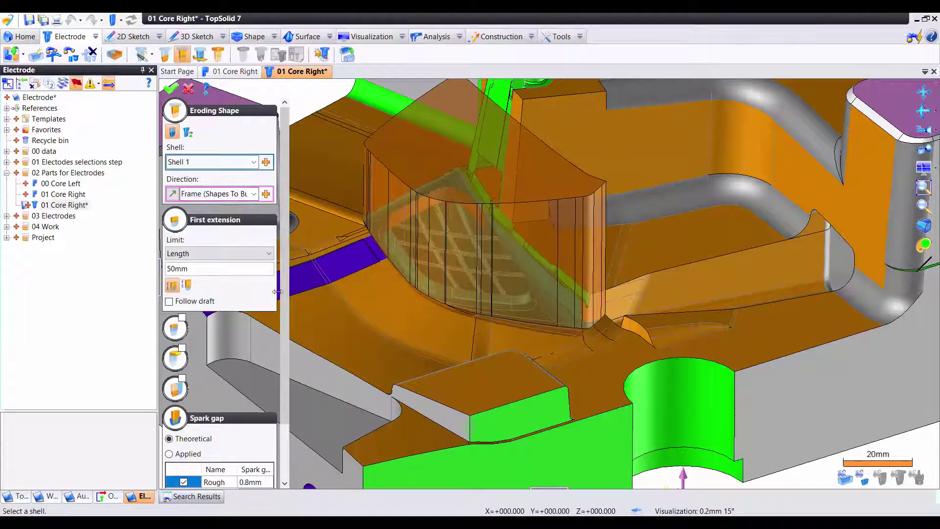
pyautogui.scroll(-3, 286, 313)
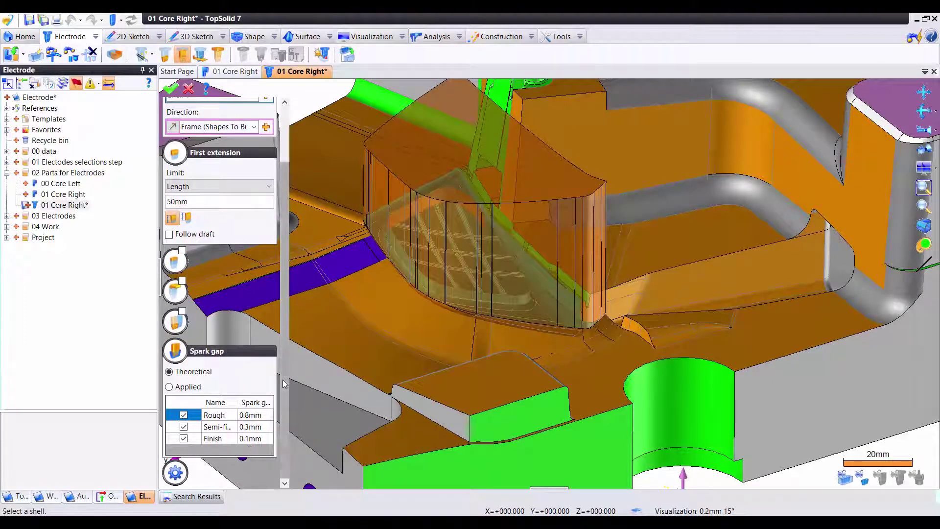
pyautogui.moveTo(278, 377); pyautogui.dragTo(300, 376)
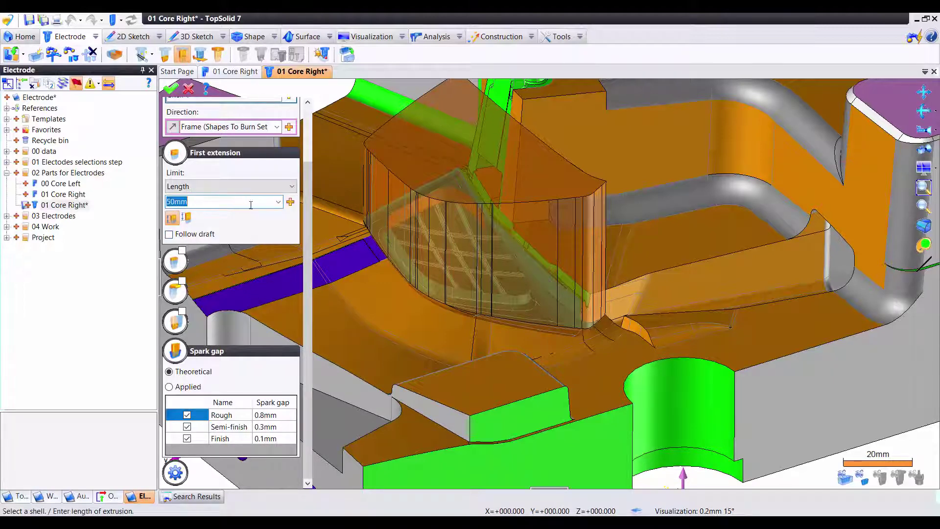
pyautogui.scroll(-5, 455, 313)
pyautogui.moveTo(441, 303); pyautogui.dragTo(455, 312, button='middle')
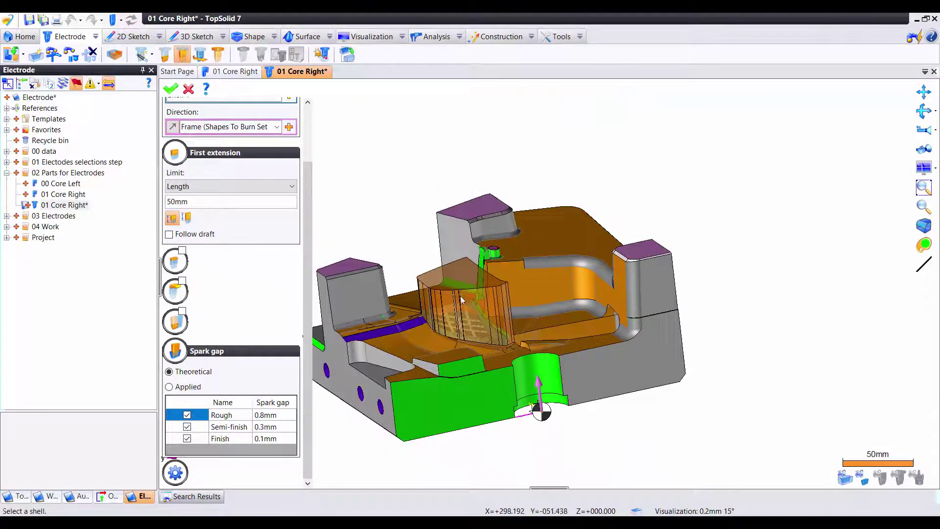
pyautogui.scroll(3, 461, 294)
pyautogui.click(225, 201)
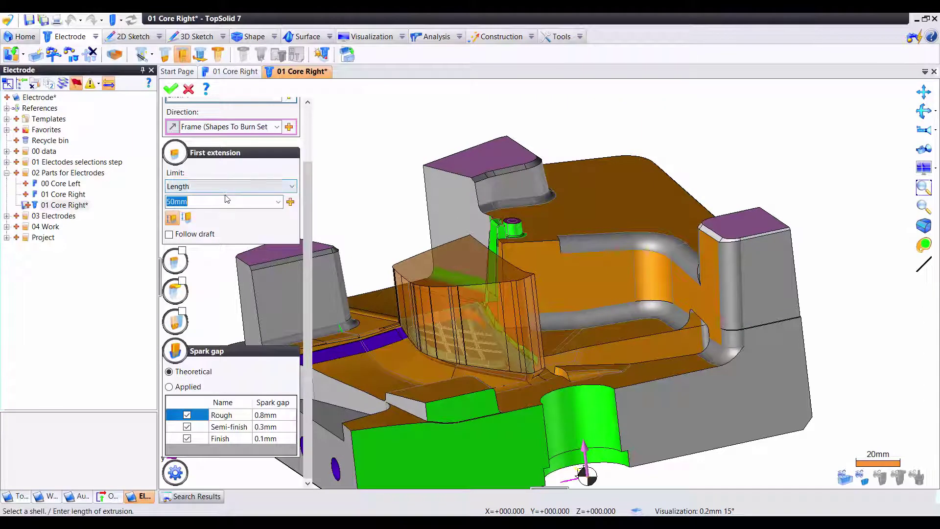
pyautogui.write('80')
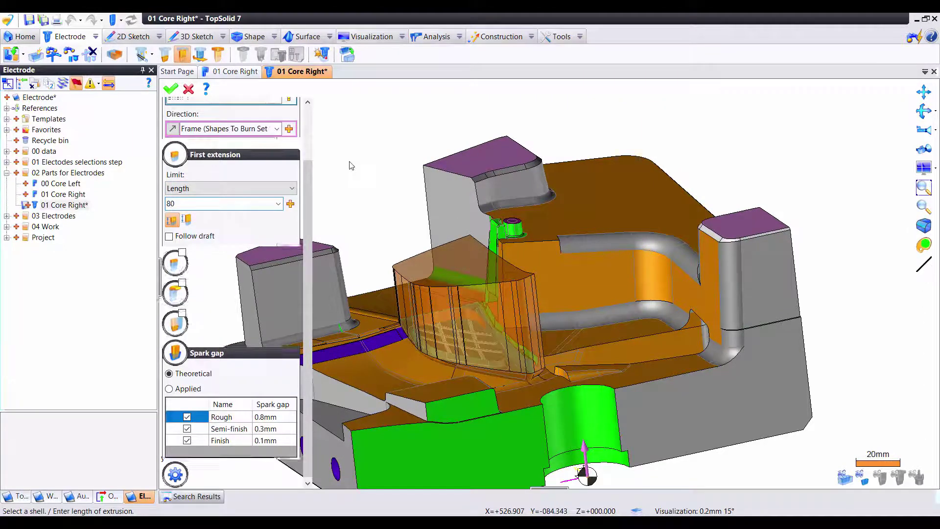
pyautogui.press('Return')
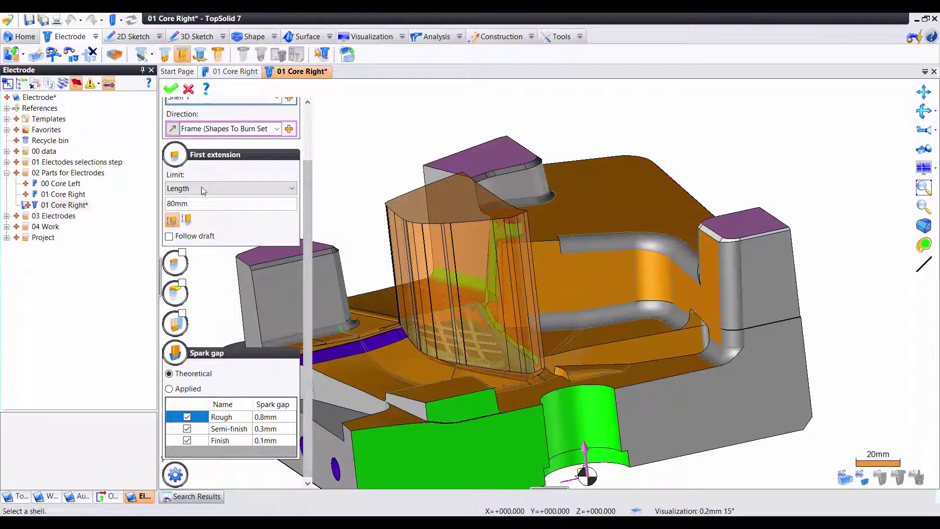
# - Build the Vertical Electrode from Eroding Shape 1 using the third base definition option
pyautogui.click(172, 90)
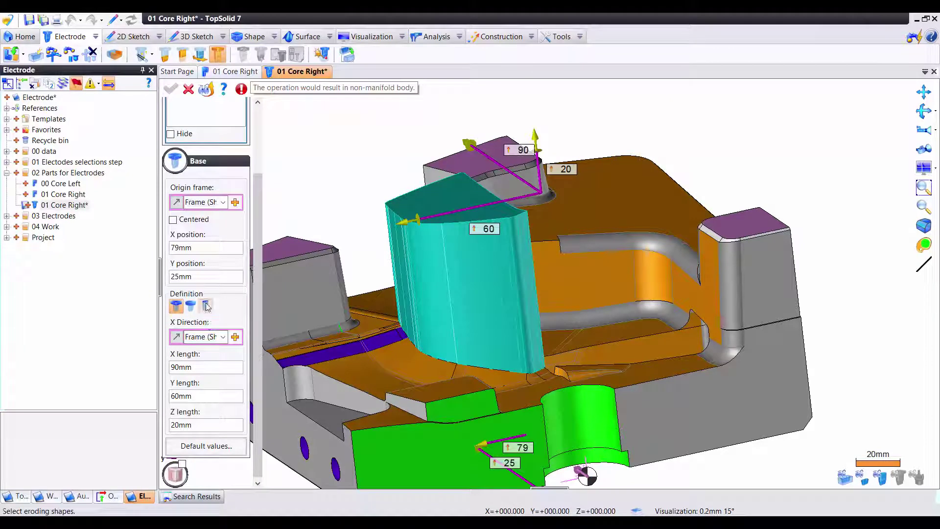
pyautogui.click(205, 306)
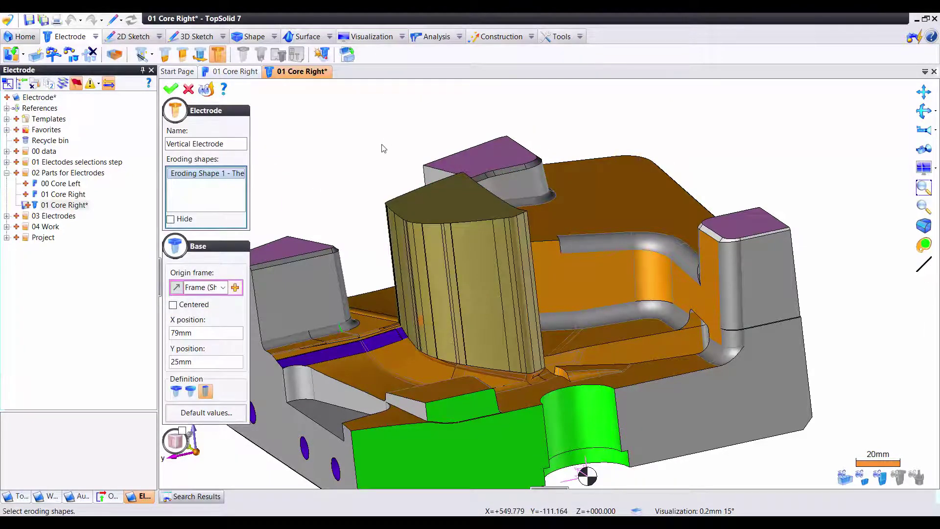
pyautogui.moveTo(383, 148); pyautogui.dragTo(384, 182, button='middle')
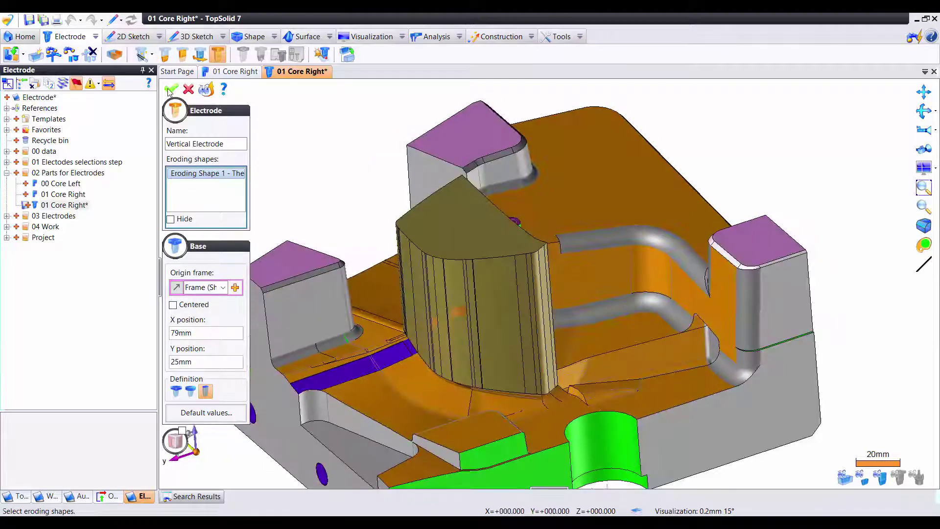
pyautogui.click(168, 91)
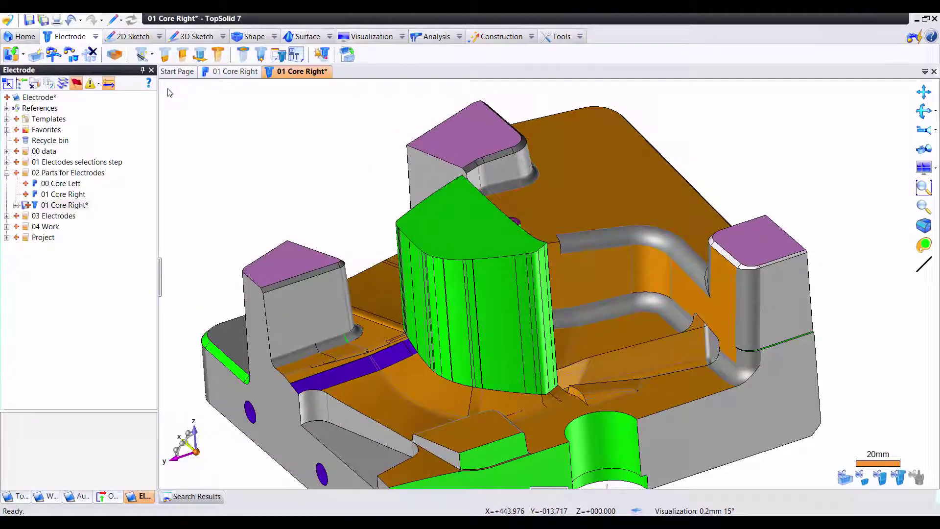
# - Open the Vertical Electrode in its own document and orbit to view its gridded face
pyautogui.rightClick(443, 220)
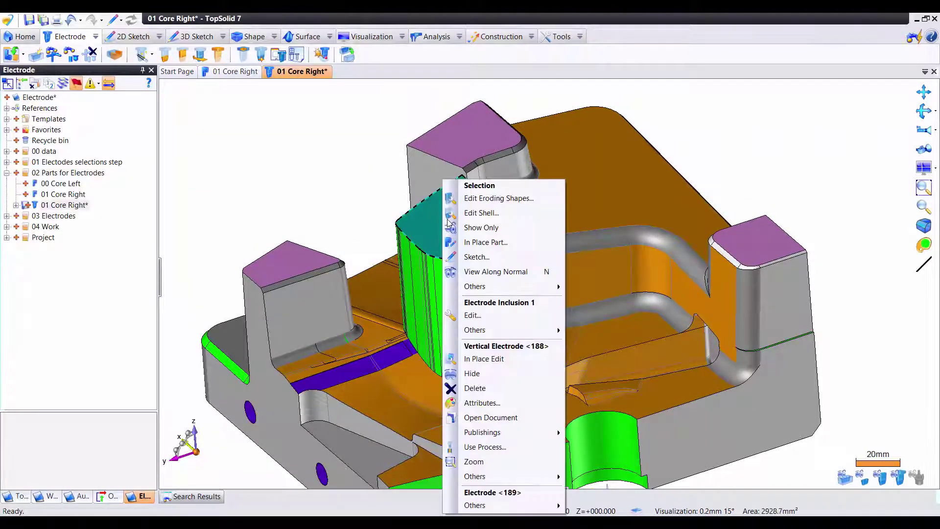
pyautogui.click(492, 417)
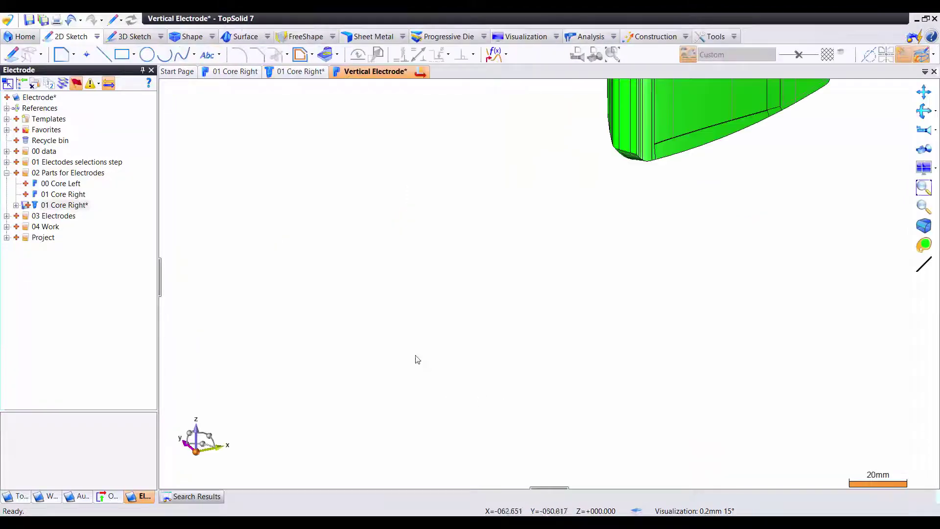
pyautogui.scroll(-3, 445, 357)
pyautogui.moveTo(445, 356)
pyautogui.mouseDown(button='middle')
pyautogui.moveTo(506, 247)
pyautogui.moveTo(548, 237)
pyautogui.mouseUp(button='middle')
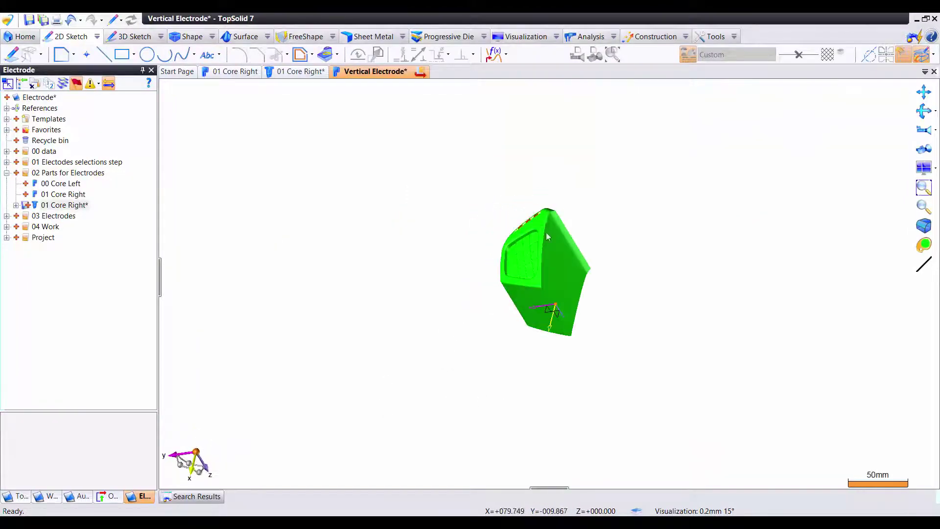
pyautogui.scroll(5, 547, 237)
pyautogui.moveTo(459, 273)
pyautogui.mouseDown(button='middle')
pyautogui.moveTo(451, 256)
pyautogui.moveTo(413, 355)
pyautogui.mouseUp(button='middle')
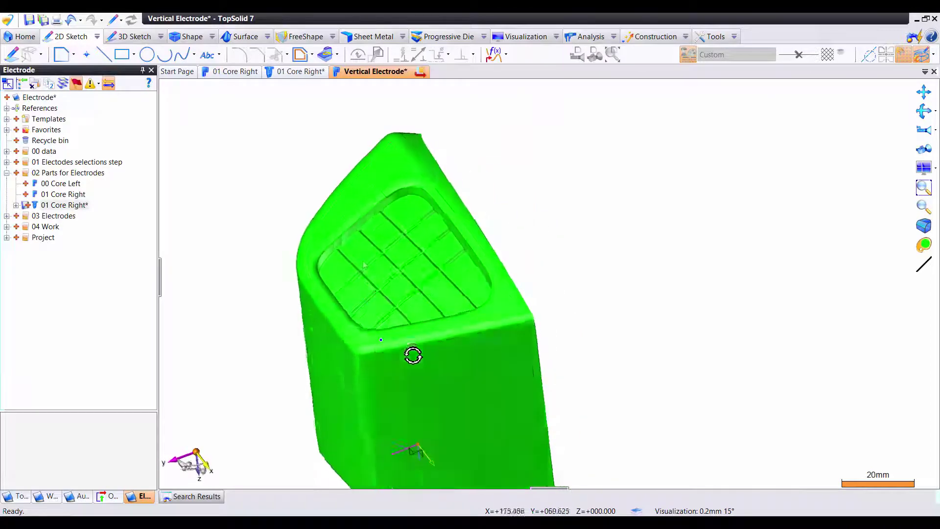
# - Switch between the Core Right and Vertical Electrode documents, ending on 01 Core Right
pyautogui.click(310, 74)
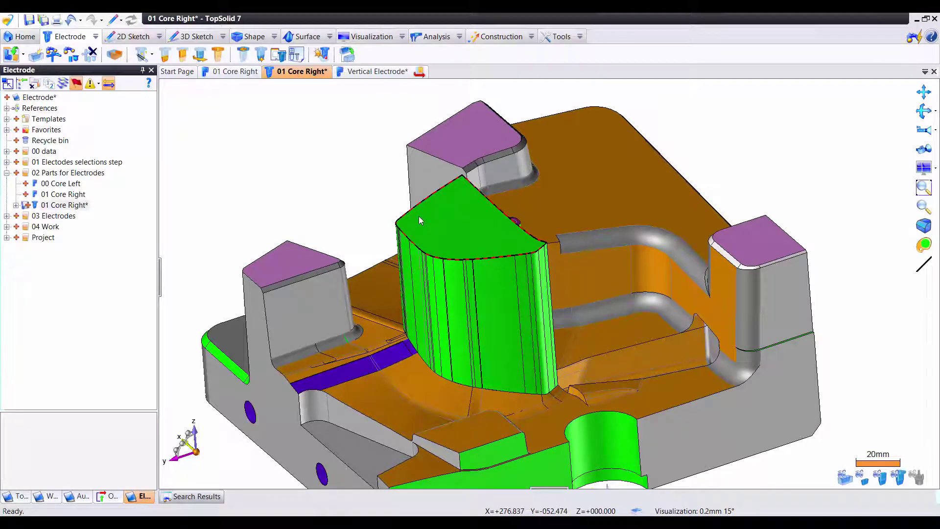
pyautogui.click(367, 72)
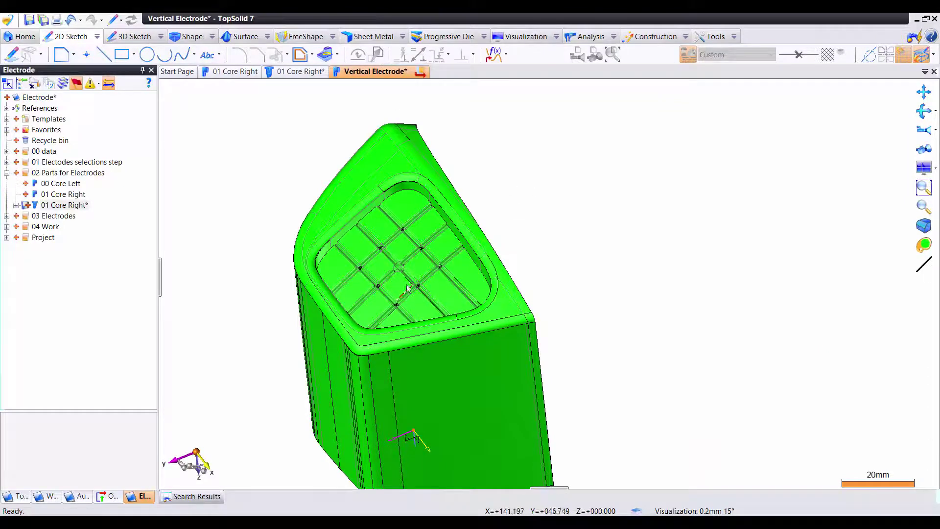
pyautogui.scroll(2, 407, 289)
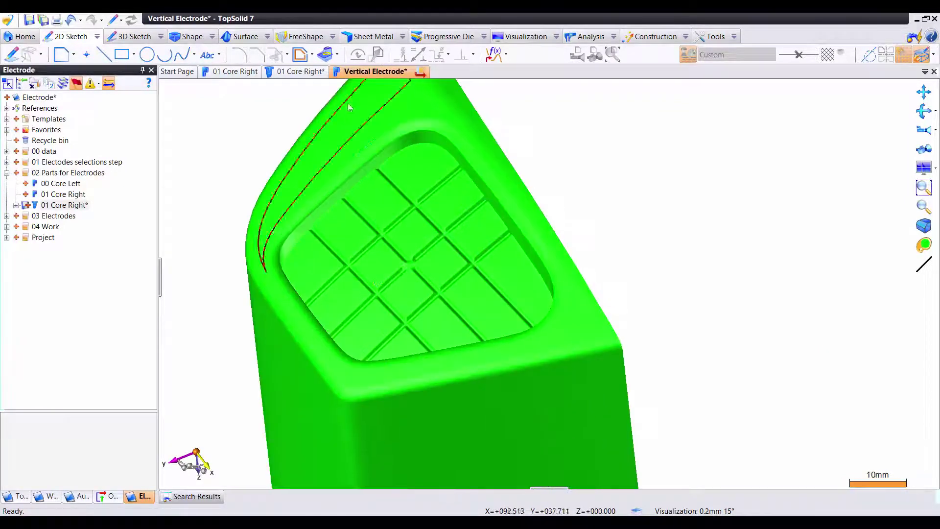
pyautogui.click(301, 72)
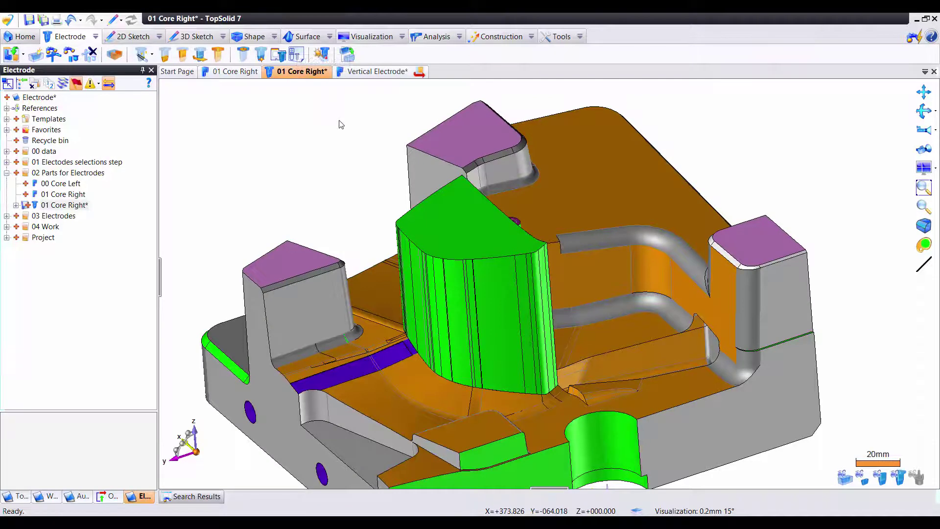